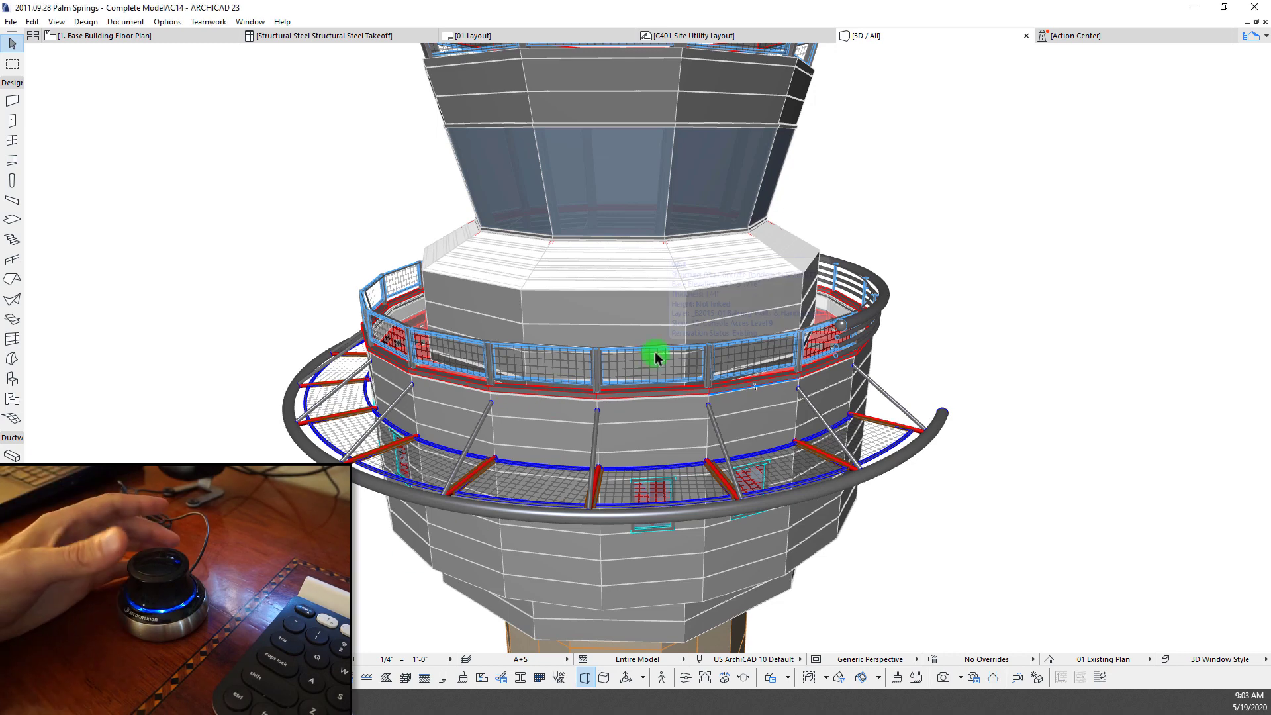
Open the SpaceNavigator properties for ArchiCAD and move the dialog clear of the tower model
{"action": "scroll", "coordinate": [653, 360], "scroll_direction": "down", "scroll_amount": 5}
{"action": "scroll", "coordinate": [656, 358], "scroll_direction": "down", "scroll_amount": 8}
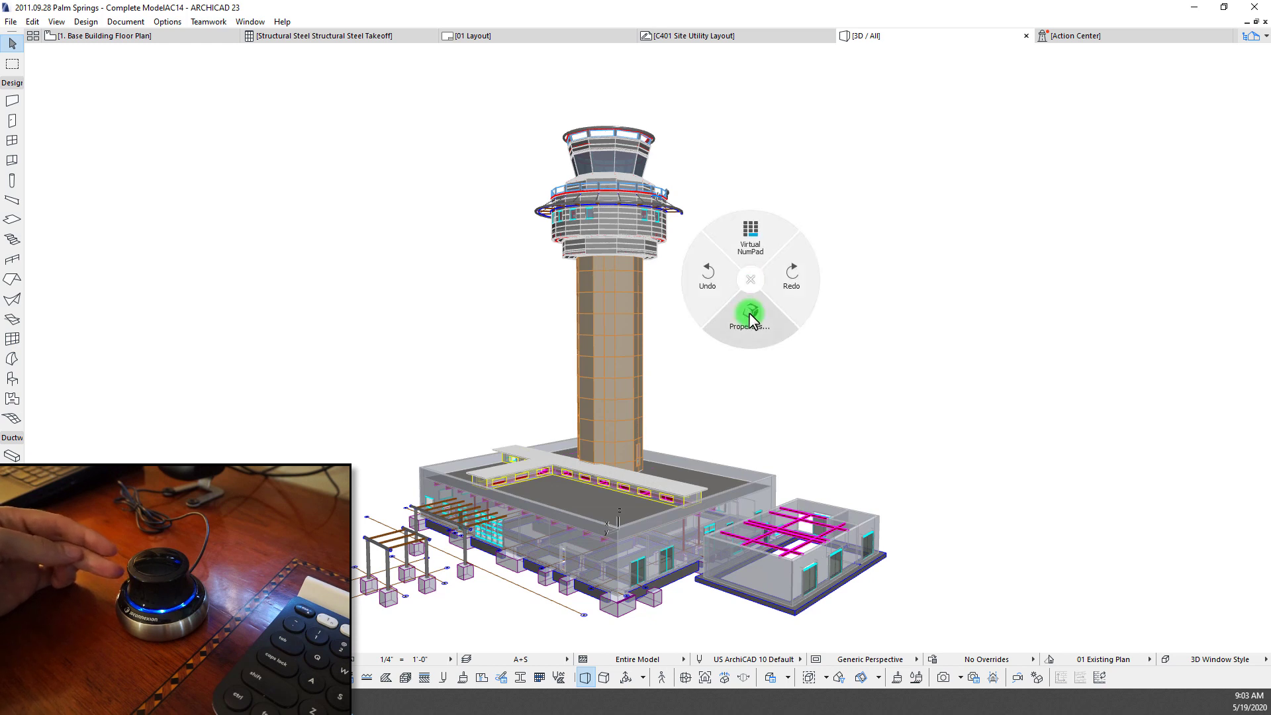
{"action": "left_click", "coordinate": [749, 313]}
{"action": "left_click", "coordinate": [750, 317]}
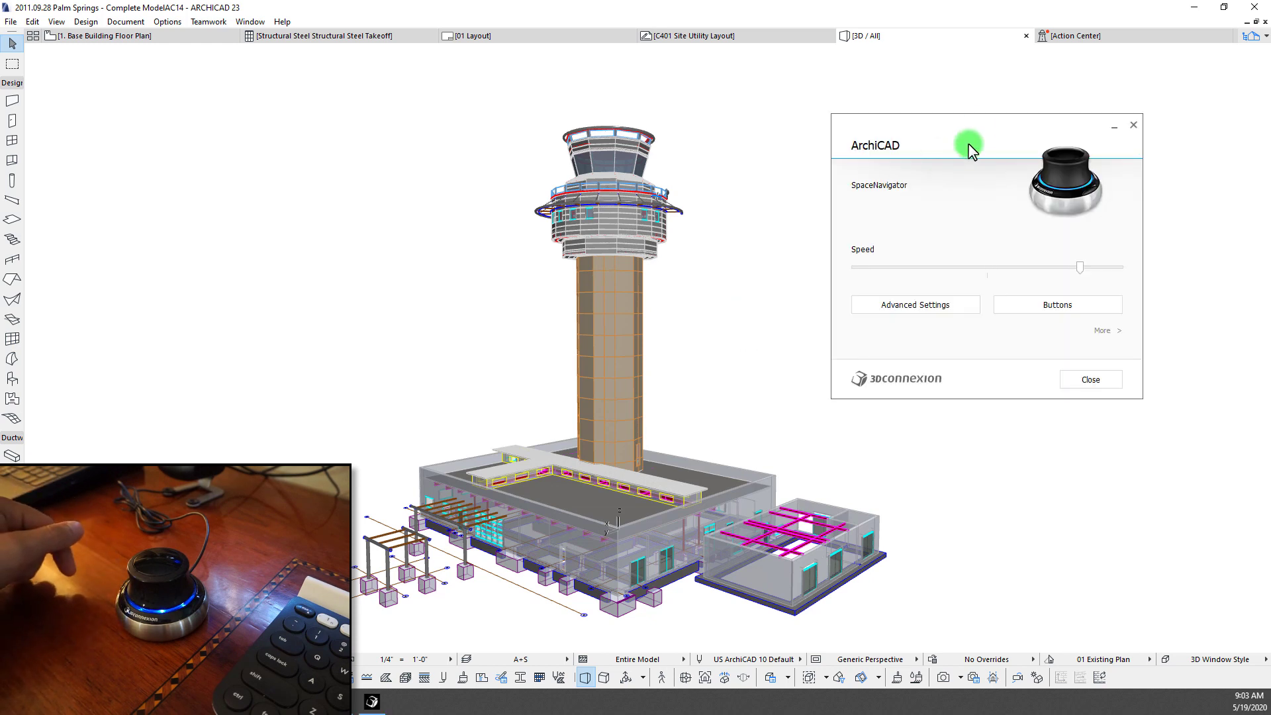
{"action": "left_click_drag", "start_coordinate": [967, 128], "coordinate": [899, 116]}
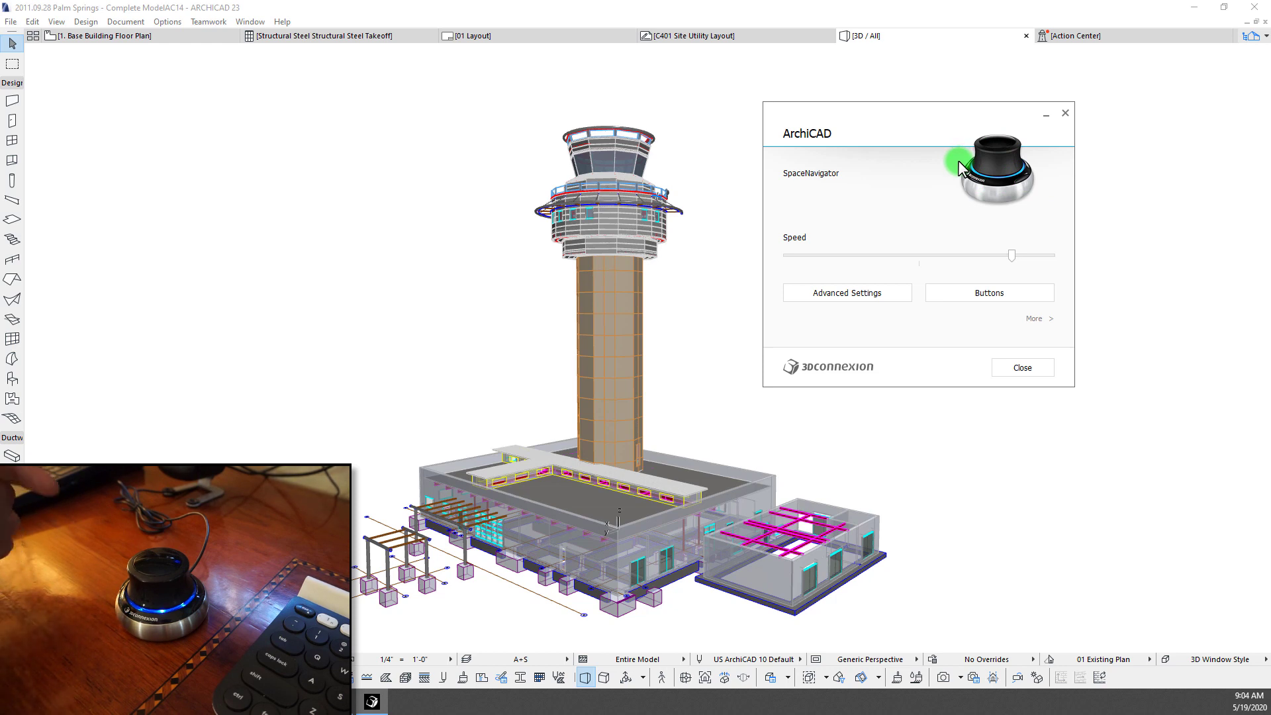
{"action": "left_click_drag", "start_coordinate": [943, 130], "coordinate": [945, 142]}
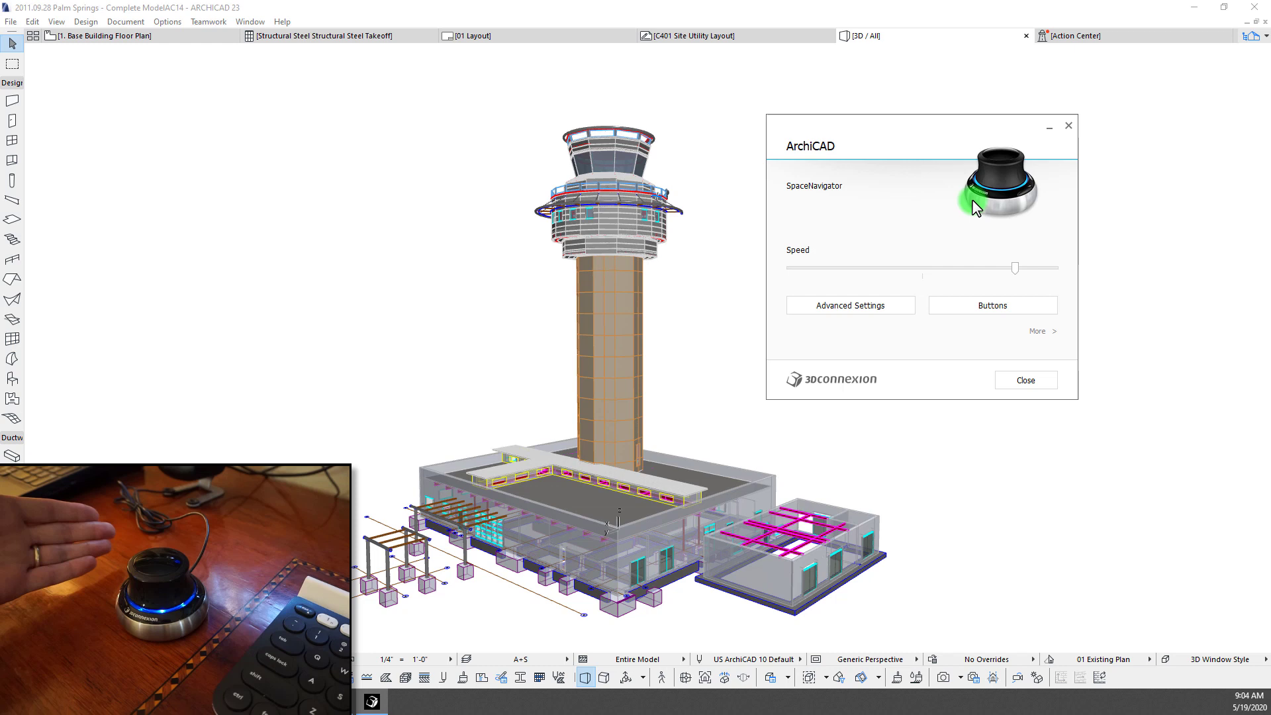
Review the SpaceNavigator's advanced navigation, zoom direction and axis speed settings, and close the device's dialogs
{"action": "left_click", "coordinate": [878, 306]}
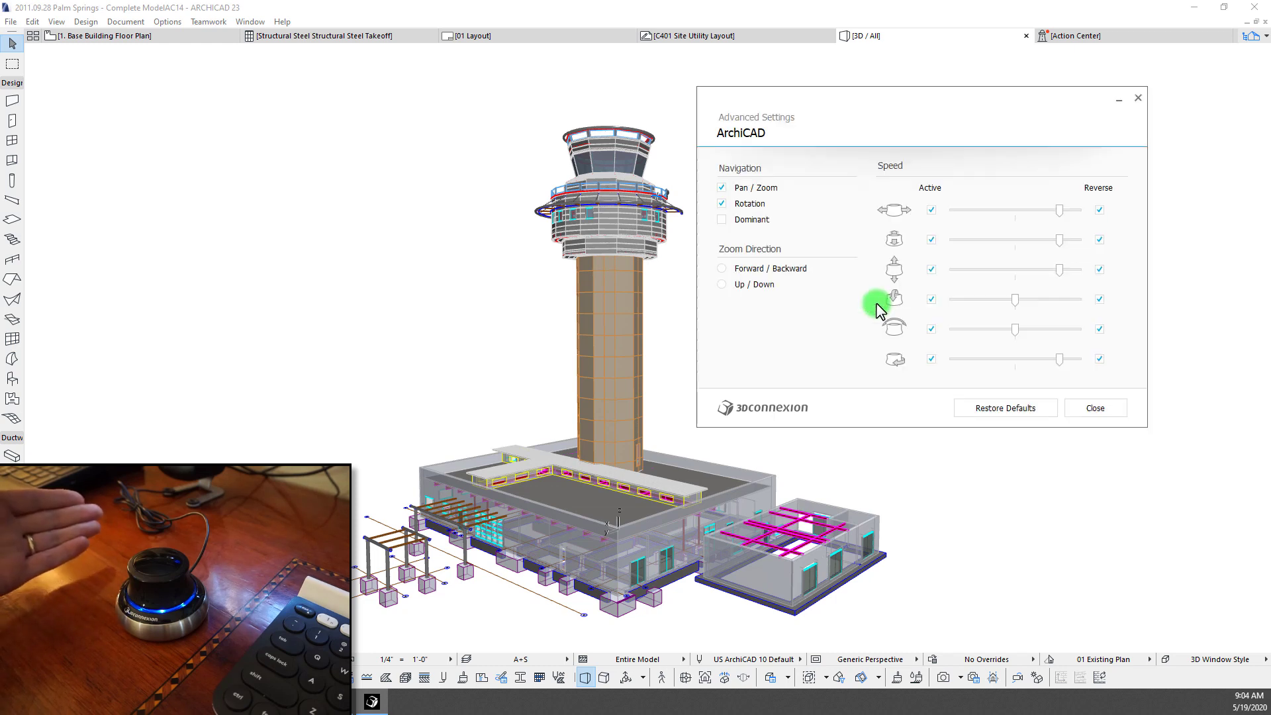
{"action": "left_click_drag", "start_coordinate": [835, 107], "coordinate": [190, 119]}
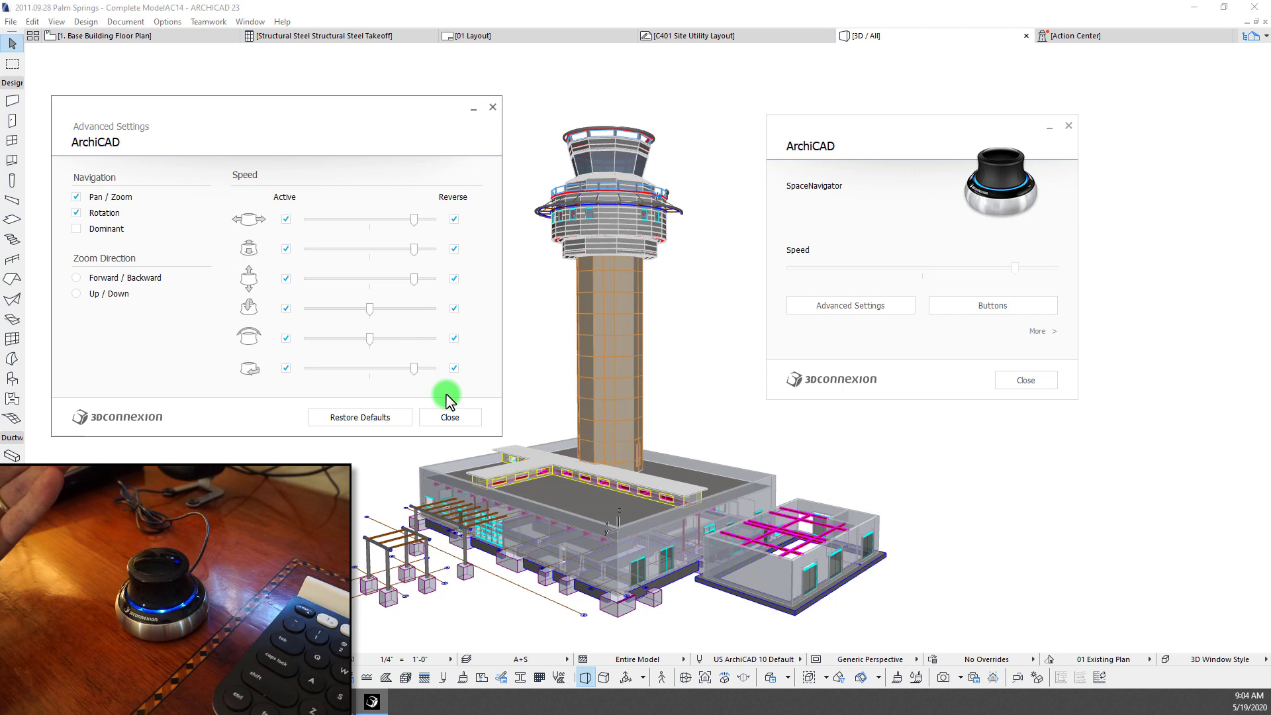
{"action": "left_click", "coordinate": [455, 419]}
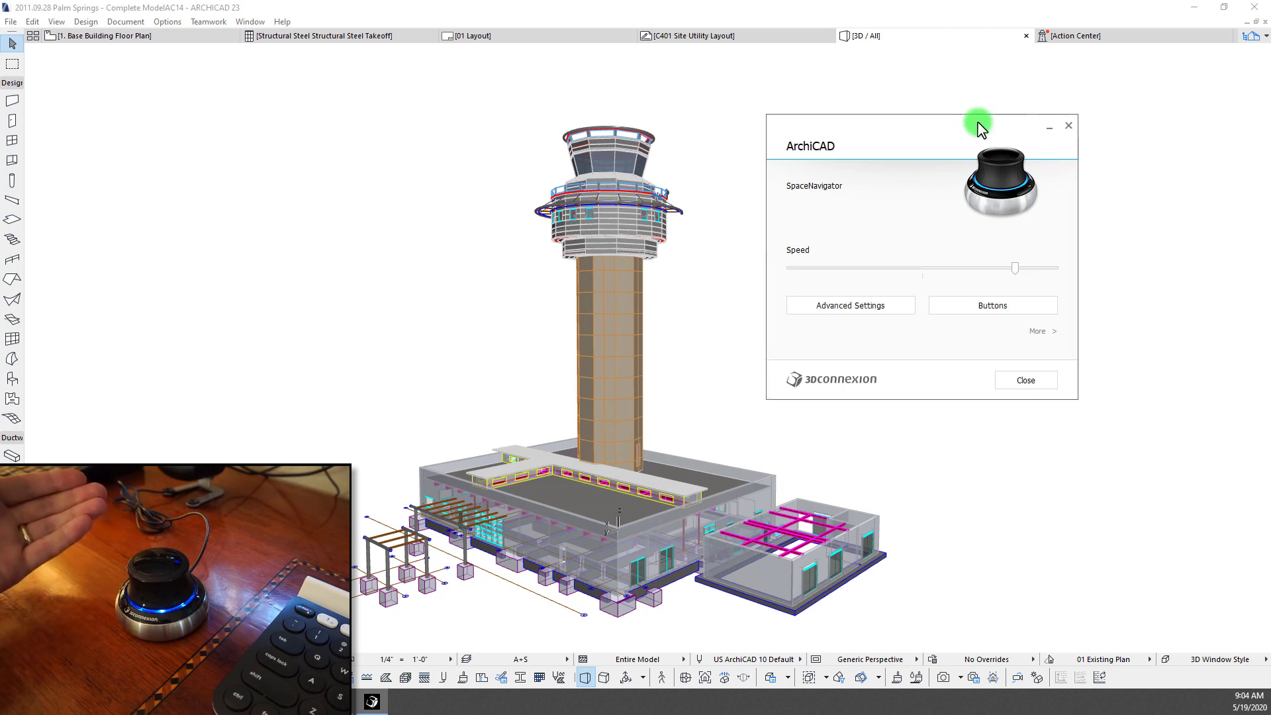
{"action": "left_click_drag", "start_coordinate": [979, 122], "coordinate": [986, 124]}
{"action": "left_click", "coordinate": [1076, 129]}
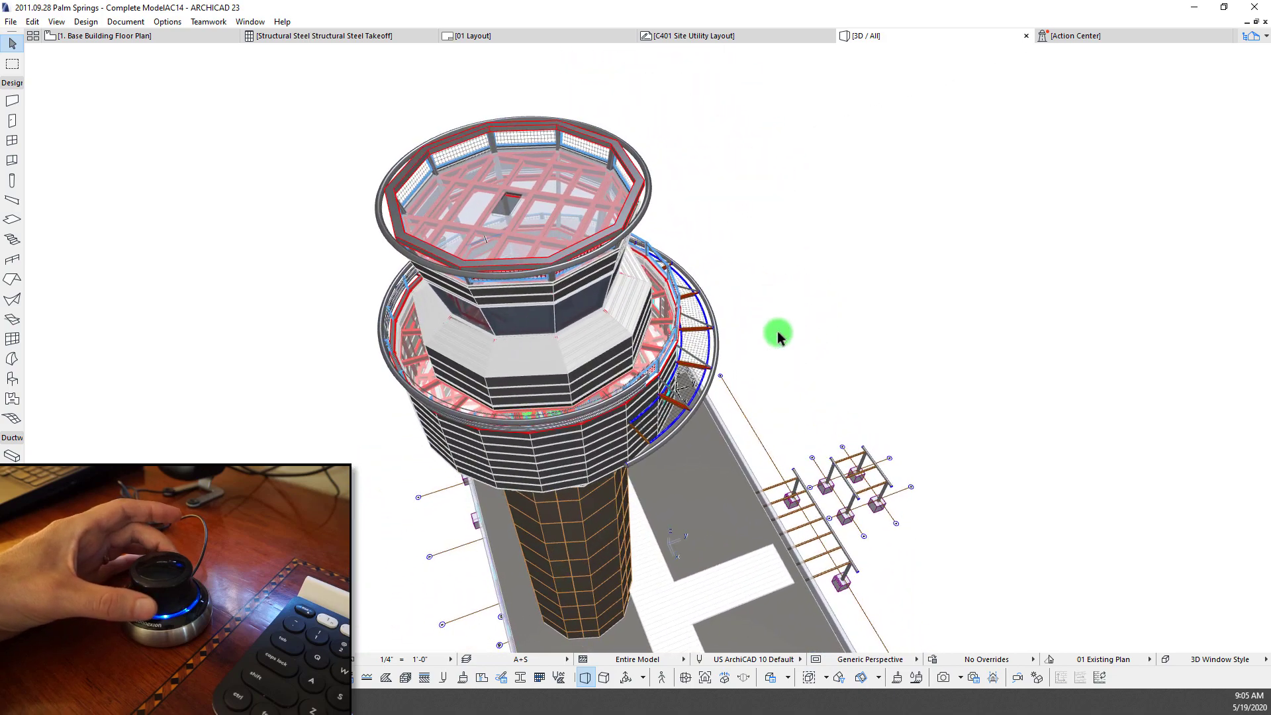
Switch the 3D model's layer combination to All visible and unlocked
{"action": "left_click", "coordinate": [558, 664]}
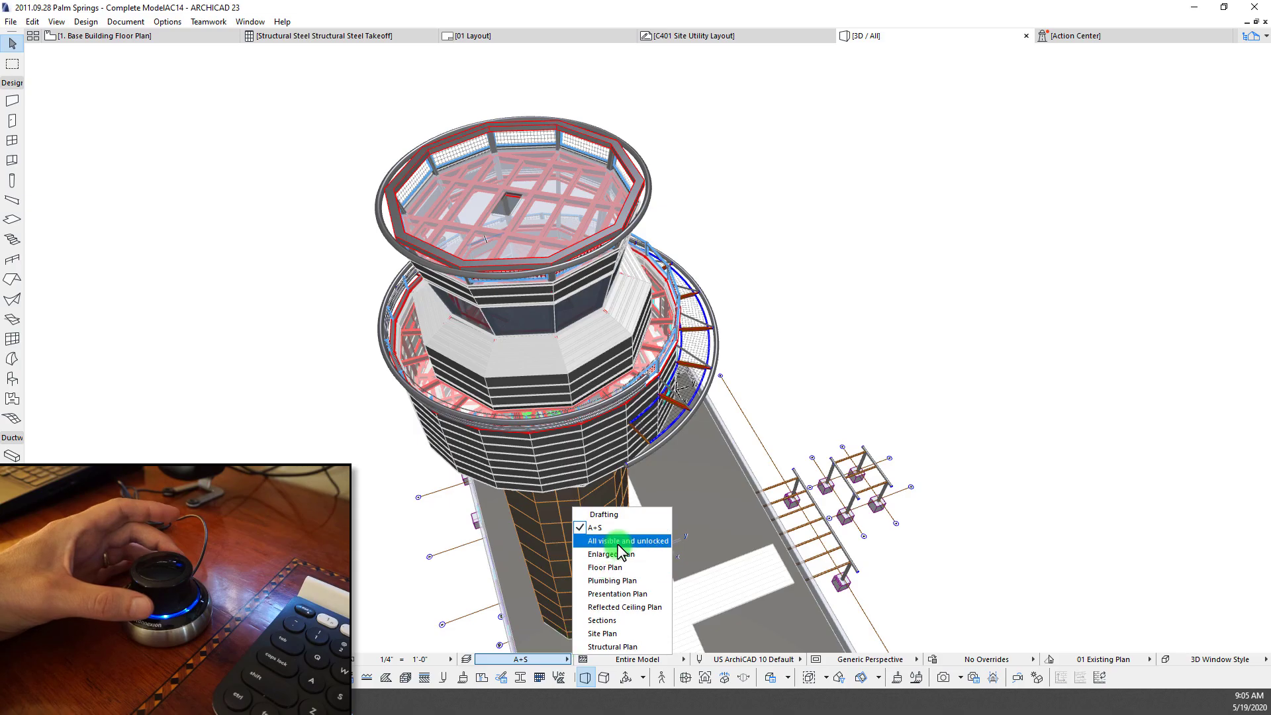
{"action": "left_click", "coordinate": [621, 543]}
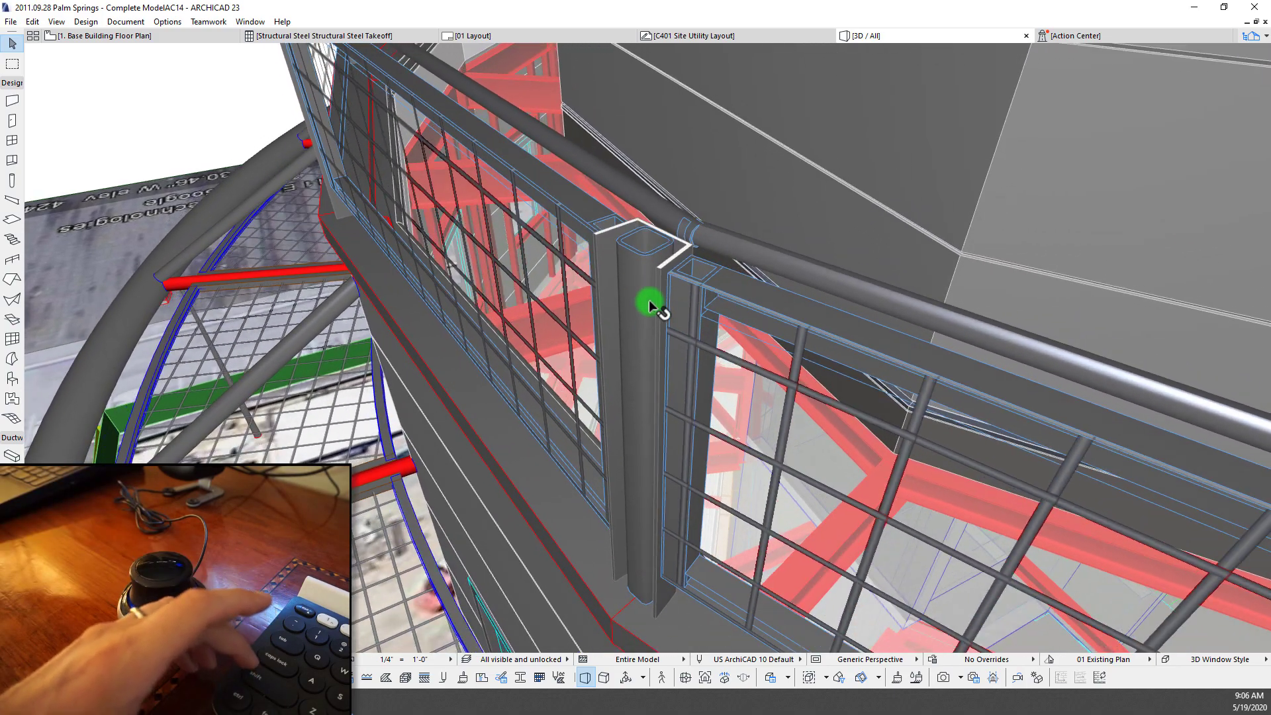
Examine the control tower's balcony railings and upper levels up close and in relation to the airport site
{"action": "scroll", "coordinate": [650, 302], "scroll_direction": "down", "scroll_amount": 2}
{"action": "scroll", "coordinate": [650, 302], "scroll_direction": "up", "scroll_amount": 3}
{"action": "middle_click_drag", "start_coordinate": [650, 302], "coordinate": [644, 218]}
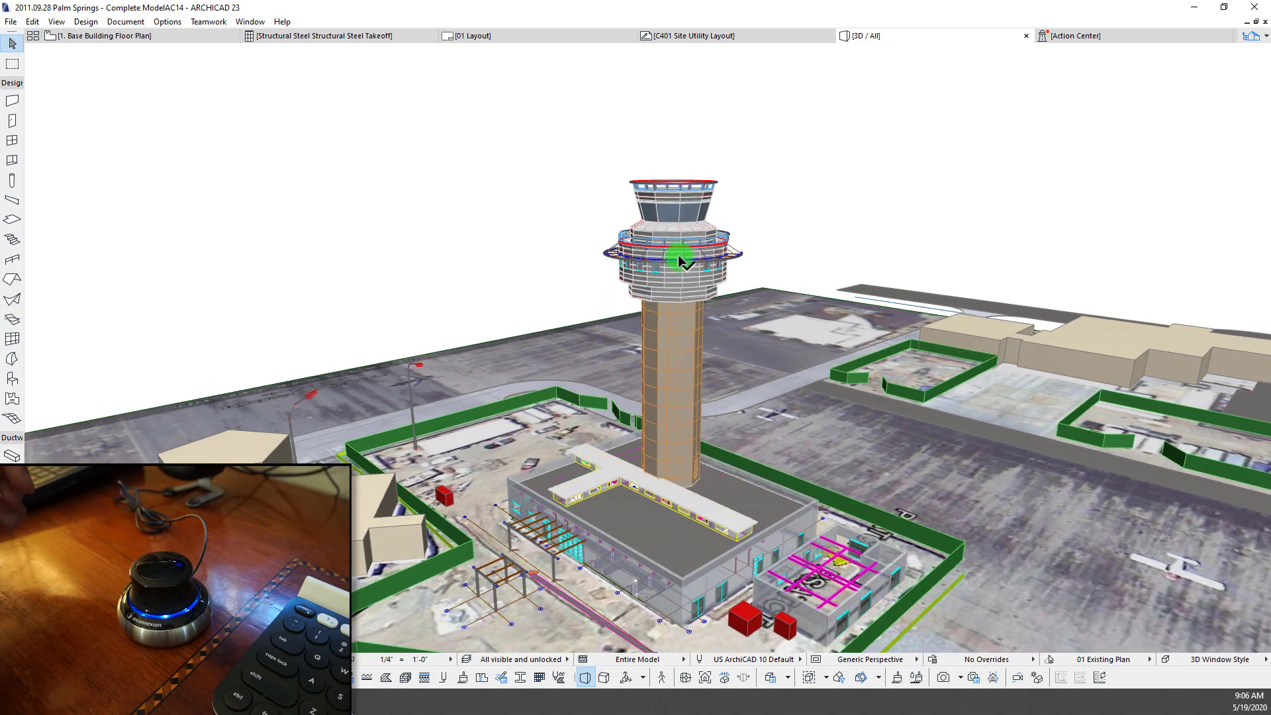
{"action": "scroll", "coordinate": [662, 269], "scroll_direction": "up", "scroll_amount": 5}
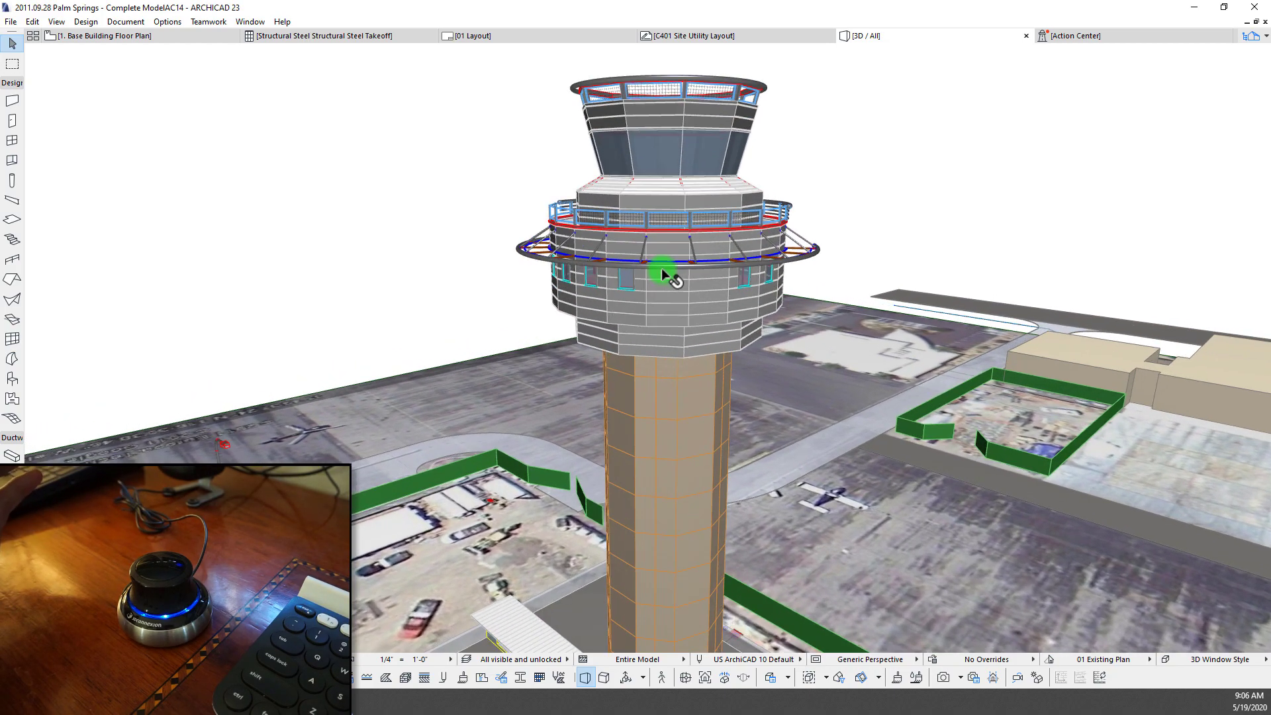
{"action": "scroll", "coordinate": [662, 269], "scroll_direction": "down", "scroll_amount": 5}
{"action": "middle_click_drag", "start_coordinate": [674, 252], "coordinate": [662, 298]}
{"action": "scroll", "coordinate": [657, 300], "scroll_direction": "up", "scroll_amount": 5}
{"action": "scroll", "coordinate": [657, 320], "scroll_direction": "up", "scroll_amount": 2}
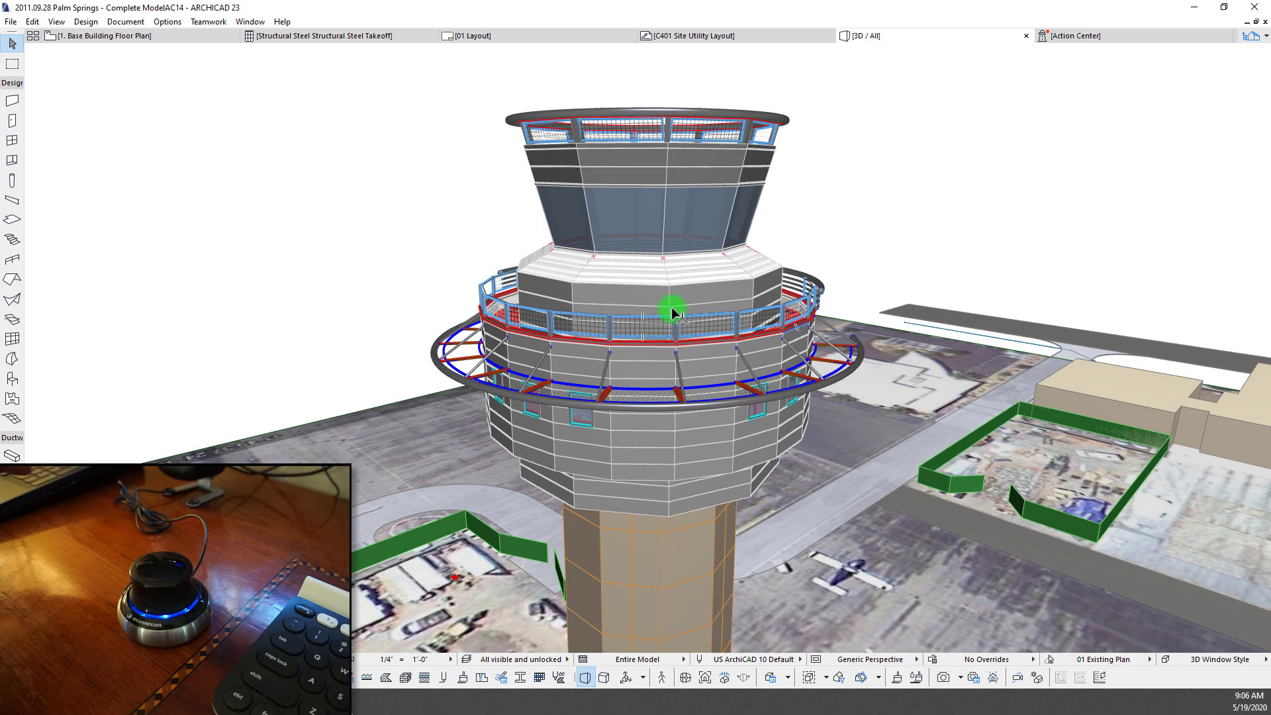
{"action": "mouse_move", "coordinate": [672, 311]}
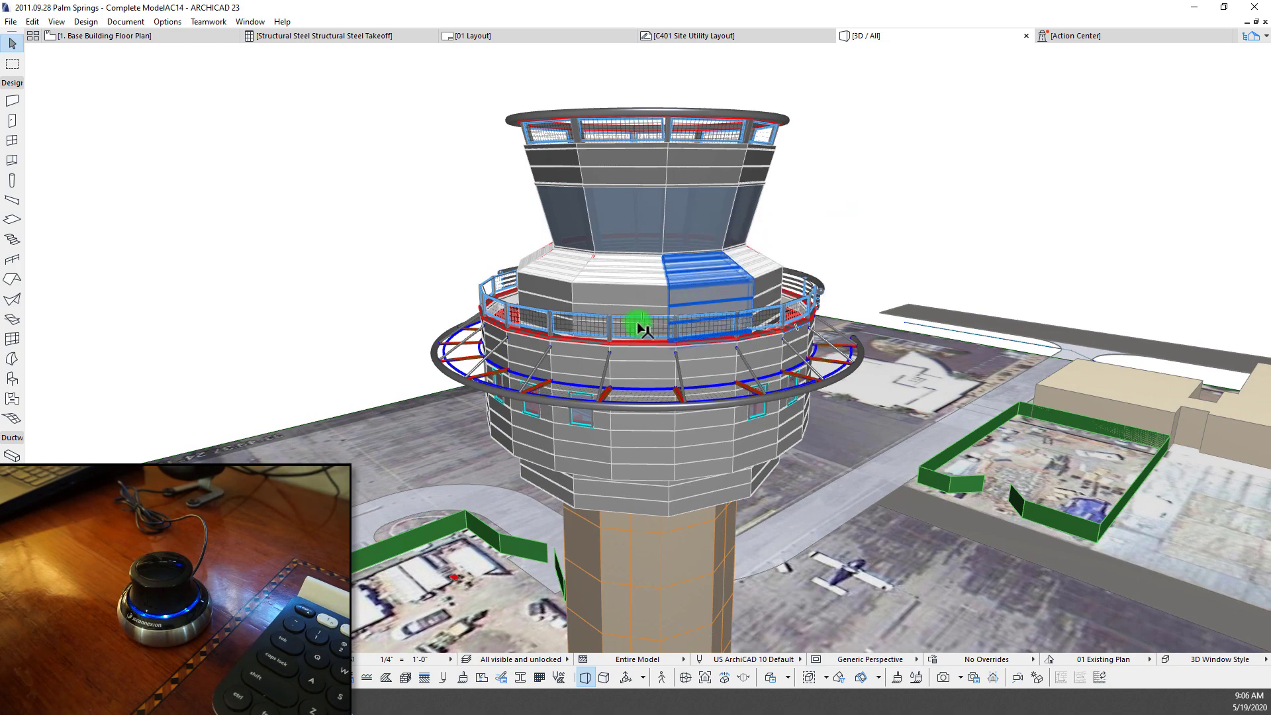
{"action": "scroll", "coordinate": [641, 323], "scroll_direction": "down", "scroll_amount": 1}
{"action": "middle_click_drag", "start_coordinate": [653, 307], "coordinate": [689, 334]}
{"action": "scroll", "coordinate": [569, 294], "scroll_direction": "up", "scroll_amount": 2}
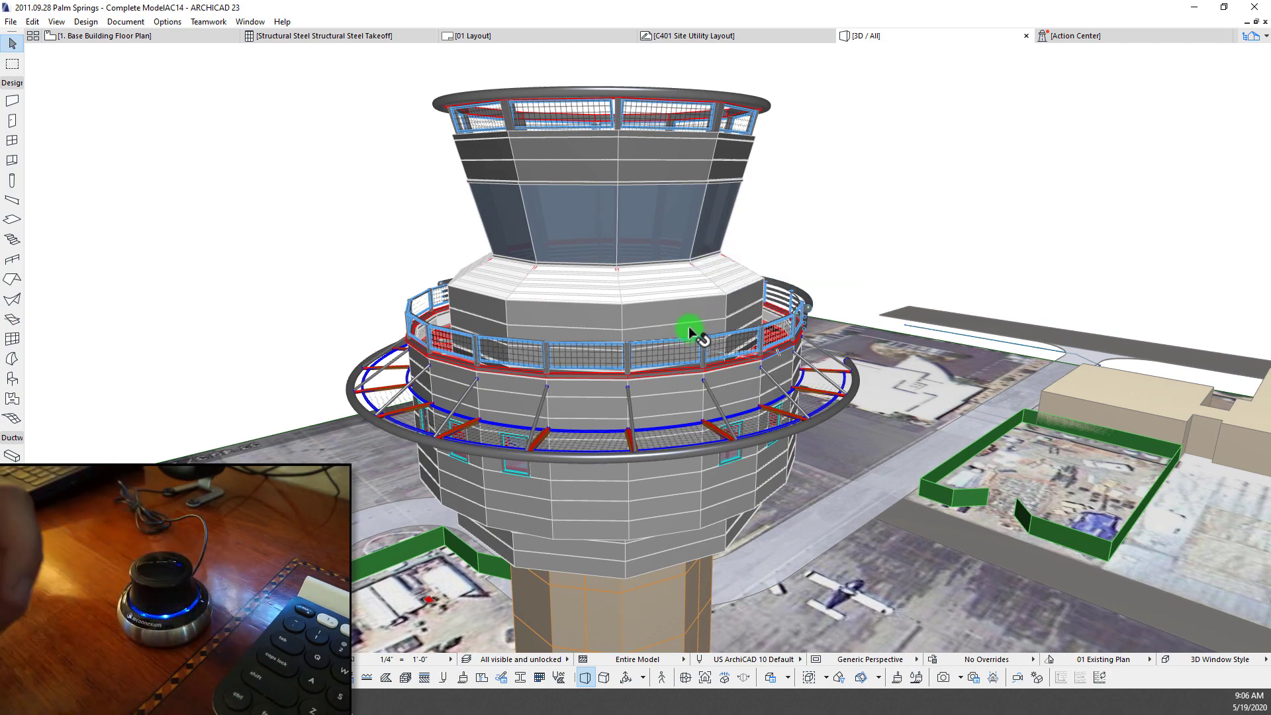
Inspect the tower's facade panels, ring rails and cab from all sides
{"action": "mouse_move", "coordinate": [675, 318]}
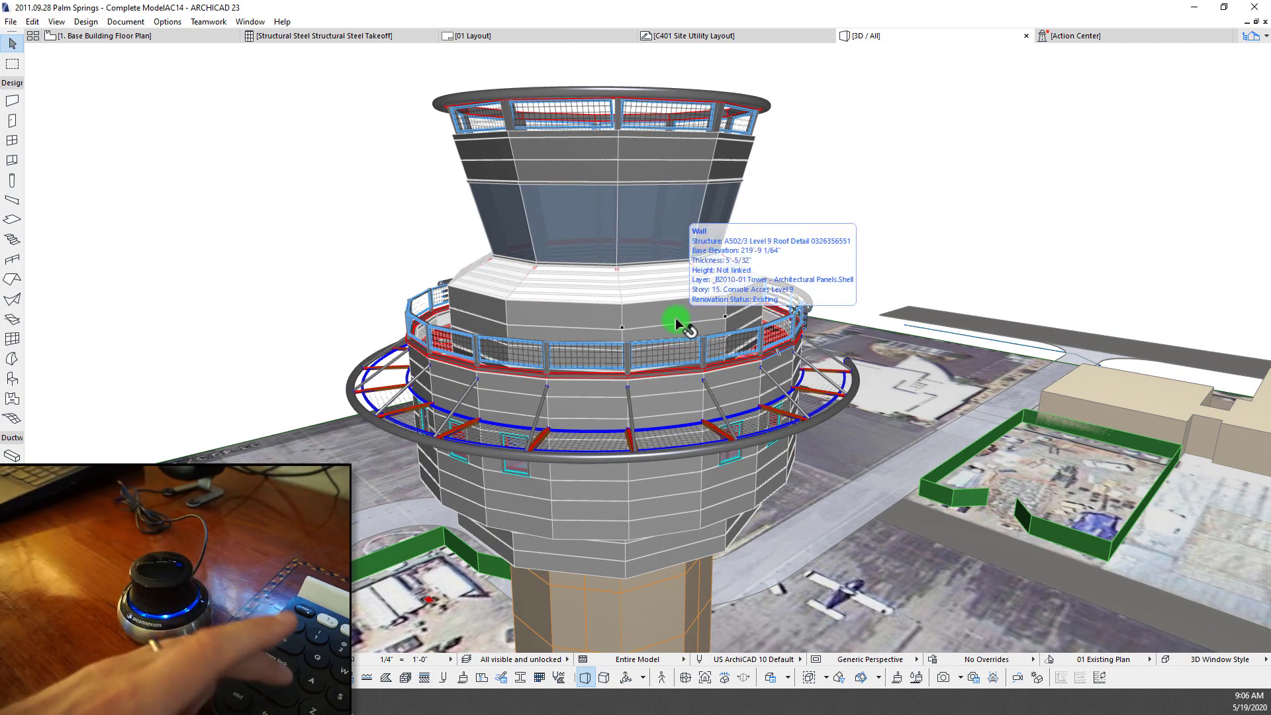
{"action": "mouse_move", "coordinate": [693, 322]}
{"action": "middle_mouse_down", "text": "shift"}
{"action": "mouse_move", "coordinate": [543, 298]}
{"action": "mouse_move", "coordinate": [285, 287]}
{"action": "mouse_move", "coordinate": [12, 300]}
{"action": "mouse_move", "coordinate": [772, 292]}
{"action": "mouse_move", "coordinate": [1061, 329]}
{"action": "mouse_move", "coordinate": [1266, 306]}
{"action": "mouse_move", "coordinate": [1249, 292]}
{"action": "mouse_move", "coordinate": [786, 298]}
{"action": "mouse_move", "coordinate": [676, 314]}
{"action": "middle_mouse_up", "text": "shift"}
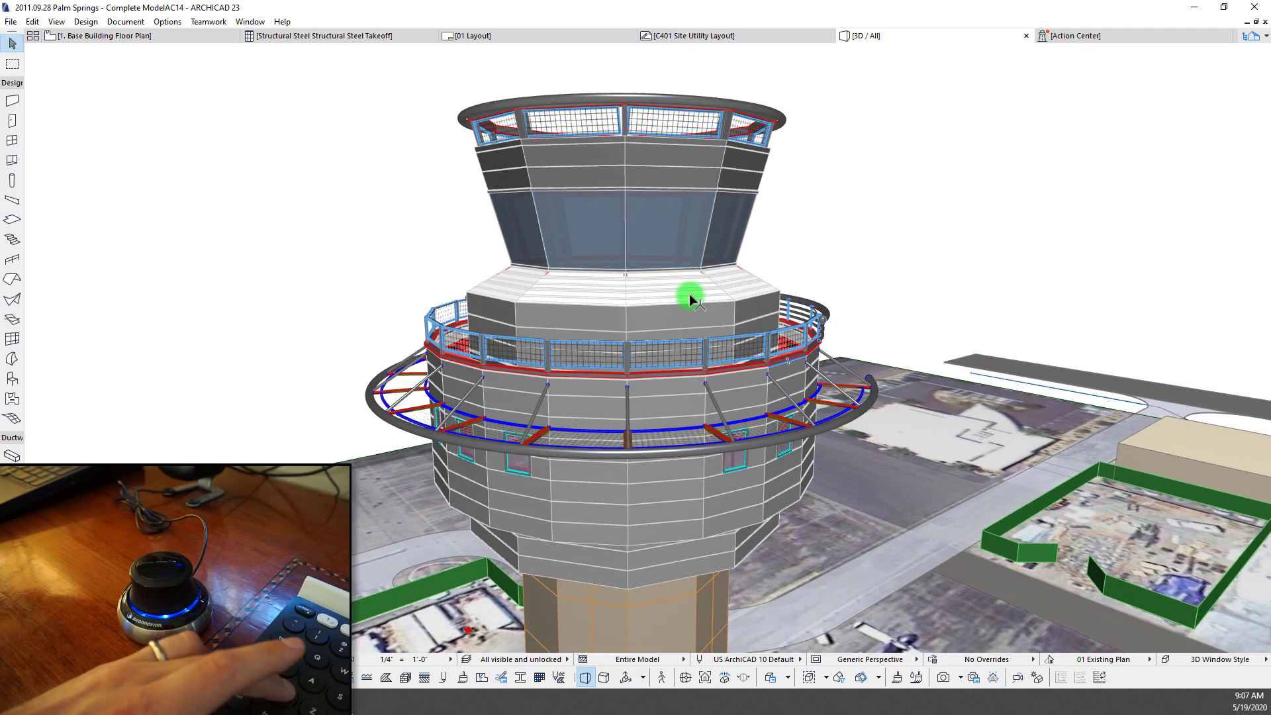
{"action": "middle_click_drag", "start_coordinate": [753, 299], "coordinate": [301, 320], "text": "shift"}
{"action": "middle_click_drag", "start_coordinate": [733, 292], "coordinate": [476, 322], "text": "shift"}
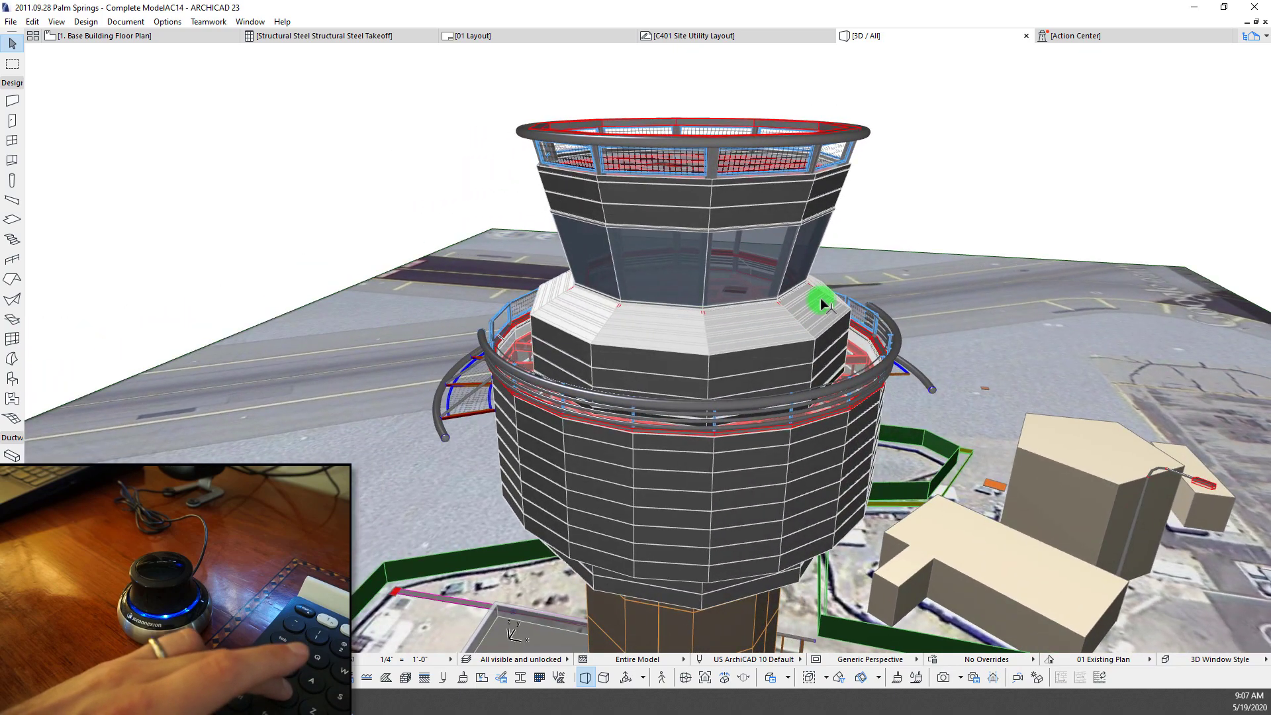
{"action": "scroll", "coordinate": [820, 301], "scroll_direction": "up", "scroll_amount": 3}
{"action": "middle_click_drag", "start_coordinate": [819, 306], "coordinate": [636, 308], "text": "shift"}
{"action": "middle_click_drag", "start_coordinate": [848, 333], "coordinate": [842, 305]}
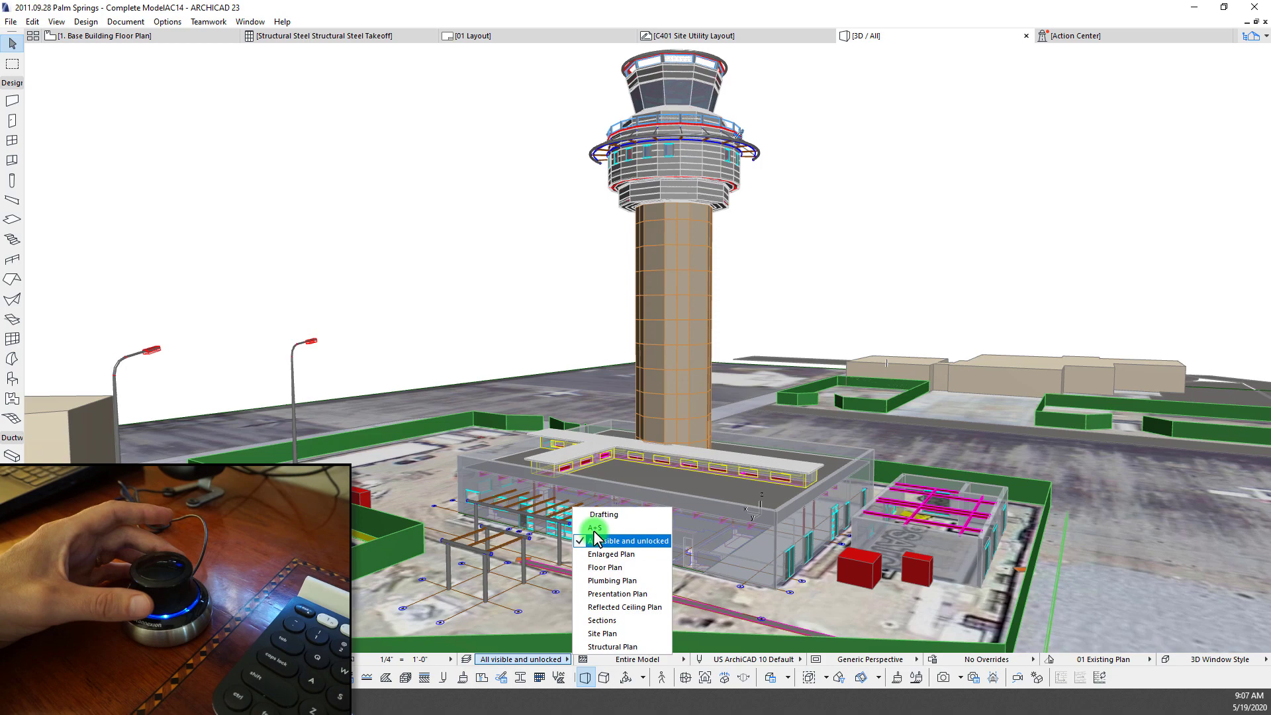
Set the layer combination to Structural Plan and clear the steel beam edit
{"action": "left_click", "coordinate": [594, 528]}
{"action": "left_click", "coordinate": [531, 657]}
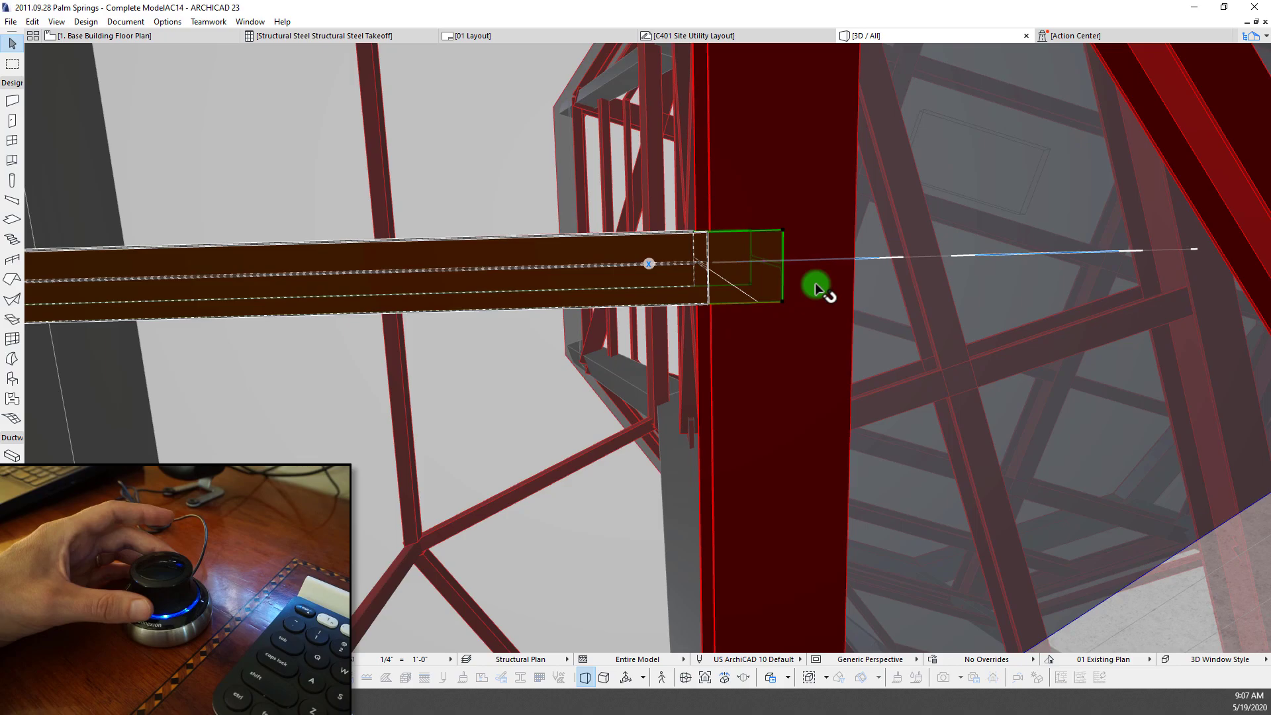
{"action": "key", "text": "Escape"}
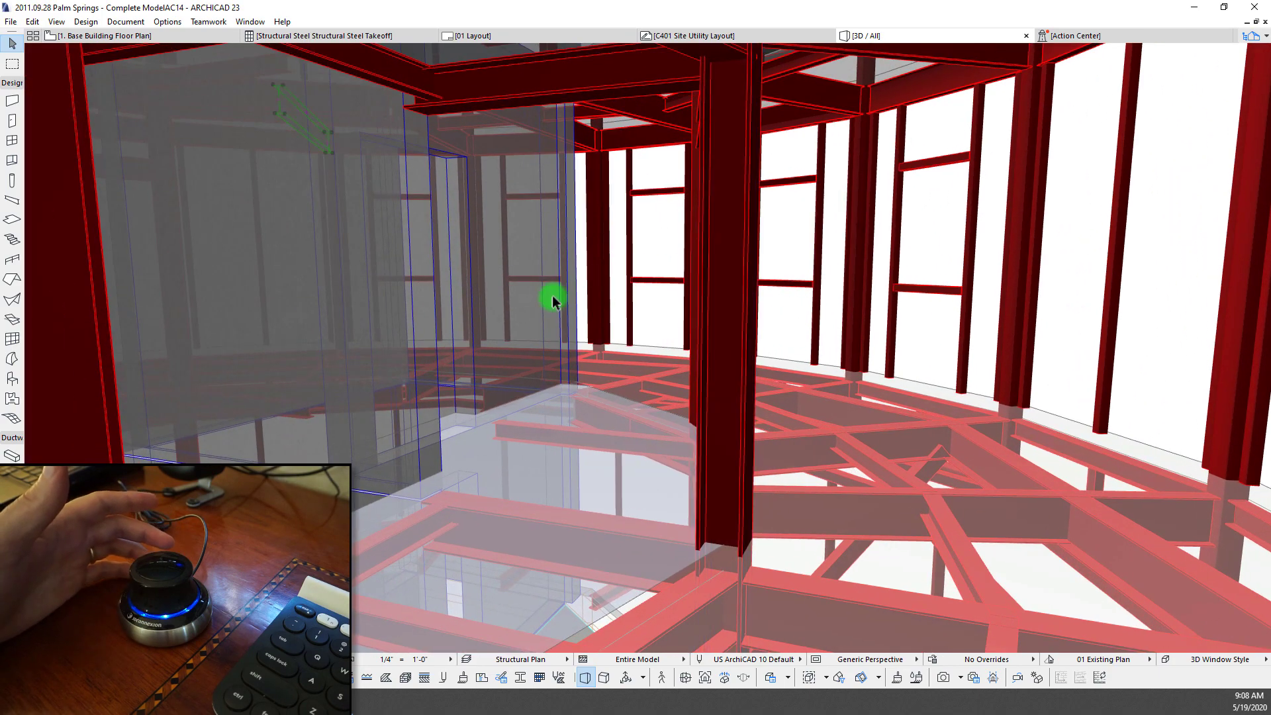
Start 3D Explore mode from inside the tower's steel-framed level
{"action": "scroll", "coordinate": [738, 315], "scroll_direction": "down", "scroll_amount": 2}
{"action": "scroll", "coordinate": [733, 298], "scroll_direction": "up", "scroll_amount": 2}
{"action": "scroll", "coordinate": [733, 298], "scroll_direction": "down", "scroll_amount": 2}
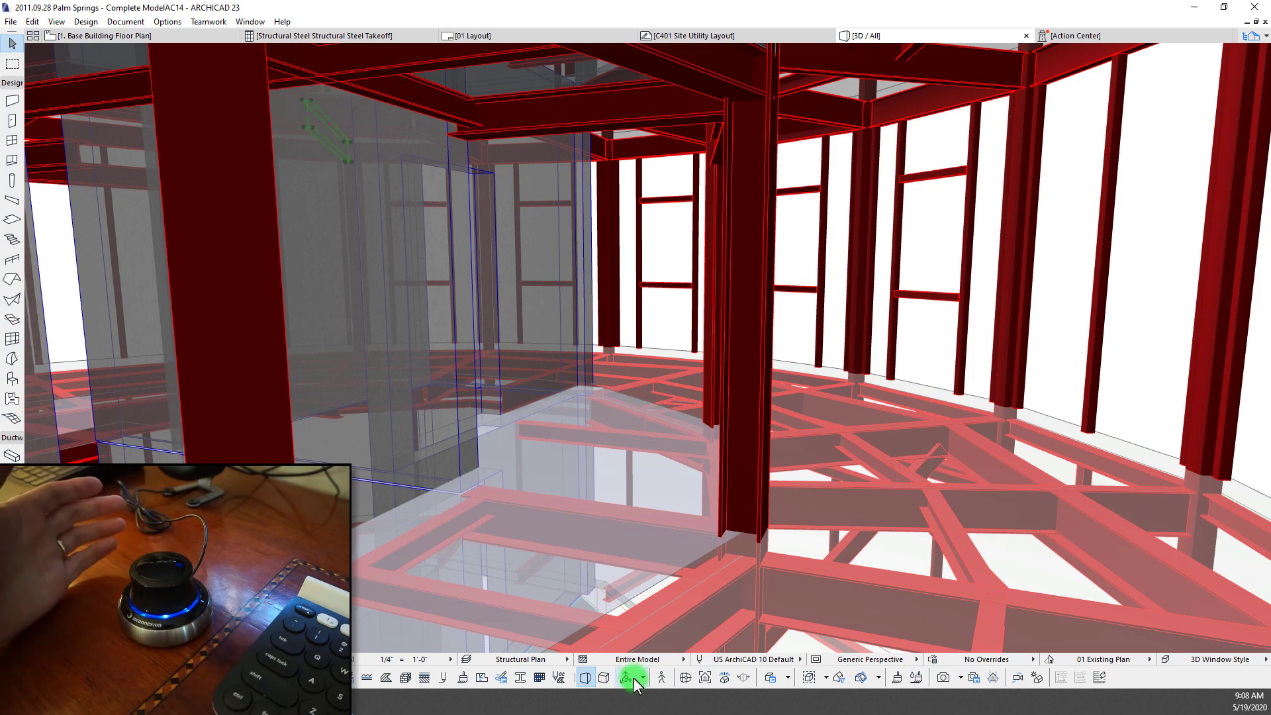
{"action": "left_click", "coordinate": [661, 677]}
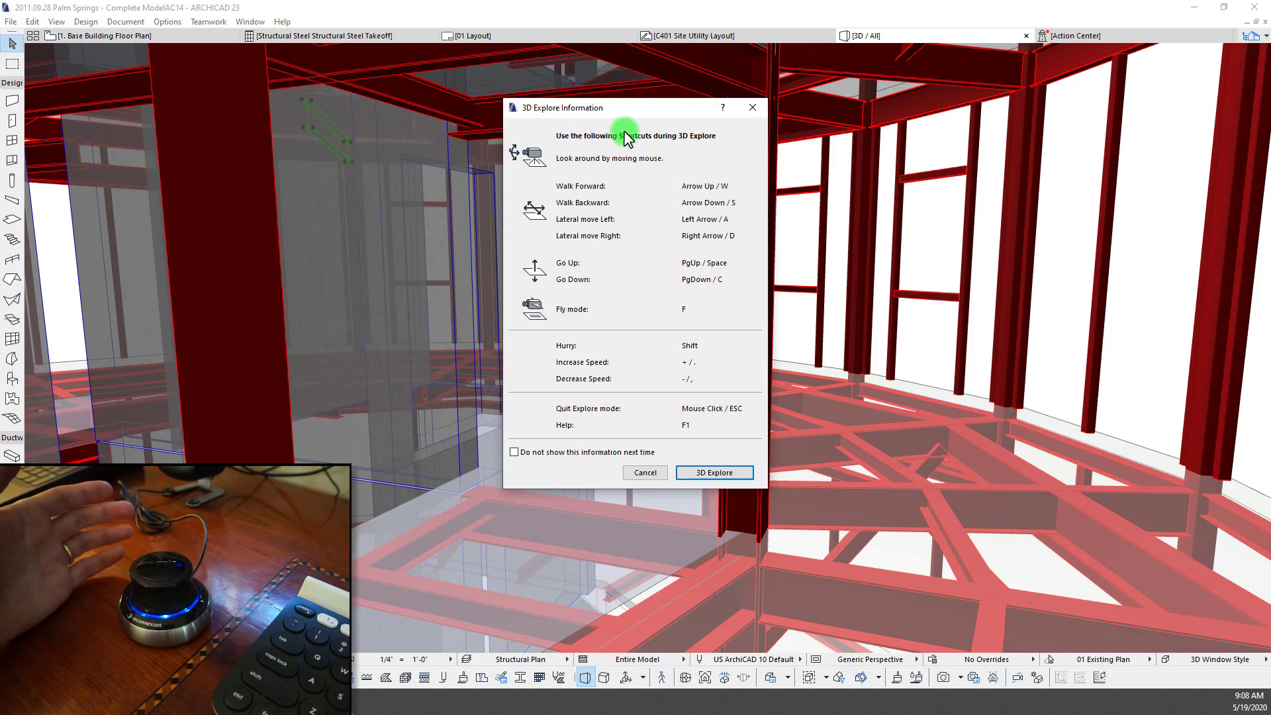
{"action": "left_click_drag", "start_coordinate": [618, 93], "coordinate": [582, 155]}
{"action": "left_click", "coordinate": [660, 519]}
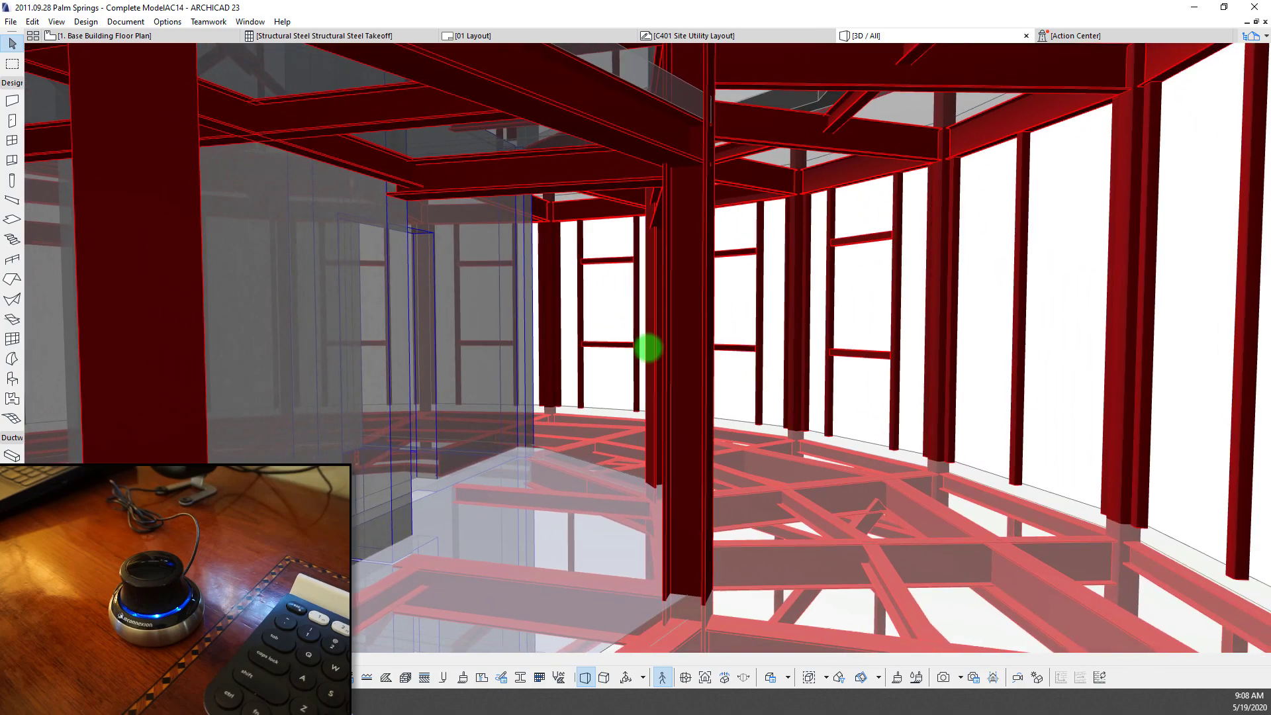
Walk forward and sideways through the steel framing around the tower core, and leave 3D Explore mode
{"action": "key", "text": "Up"}
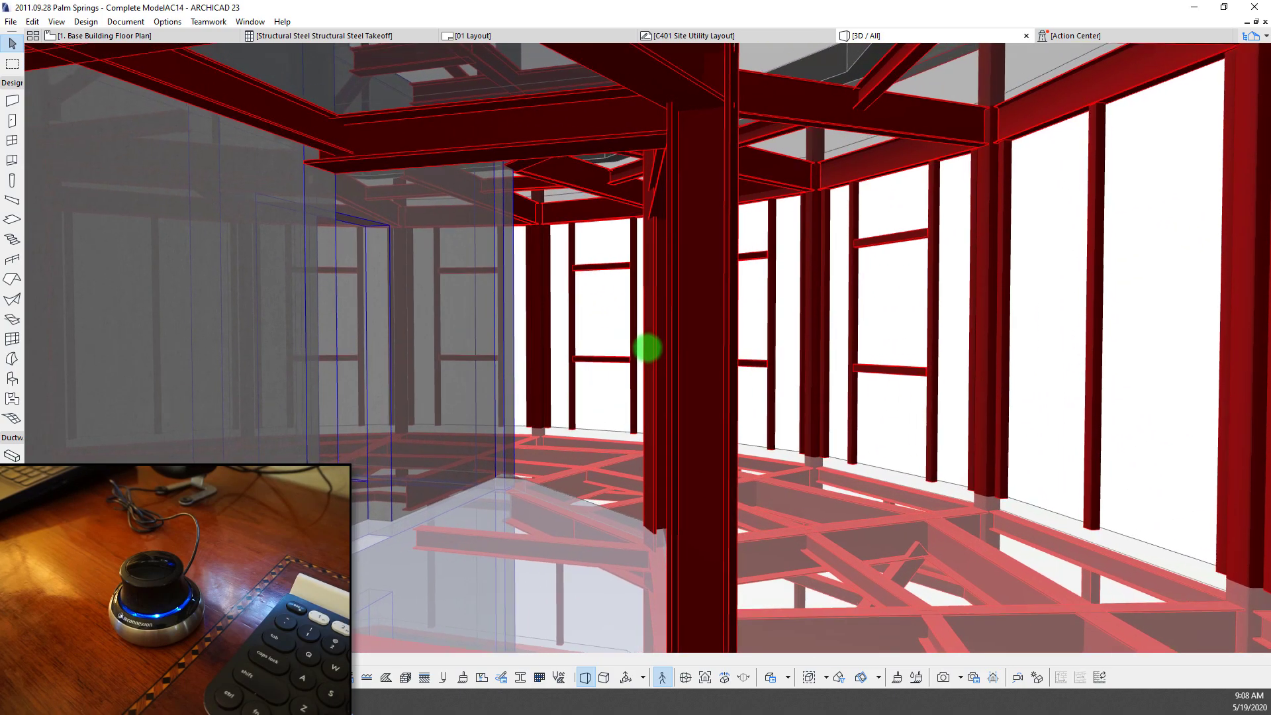
{"action": "key", "text": "Right"}
{"action": "key", "text": "Right"}
{"action": "key", "text": "Up"}
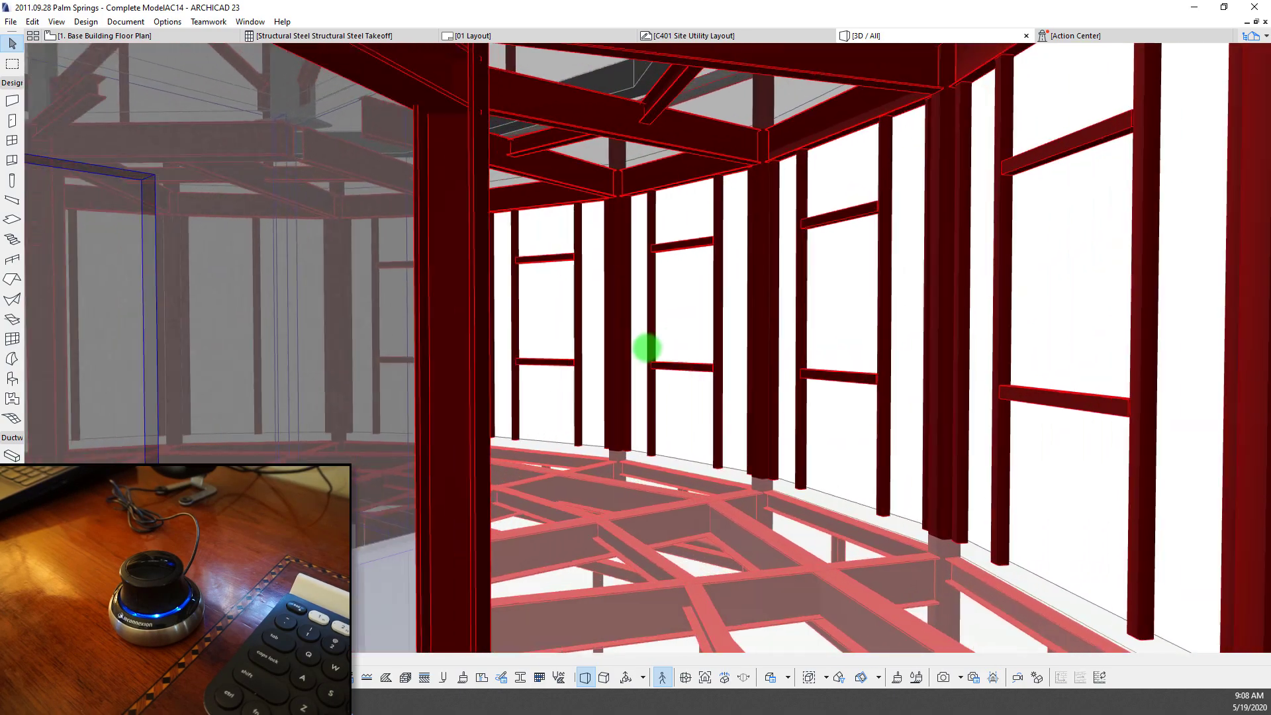
{"action": "key", "text": "Up"}
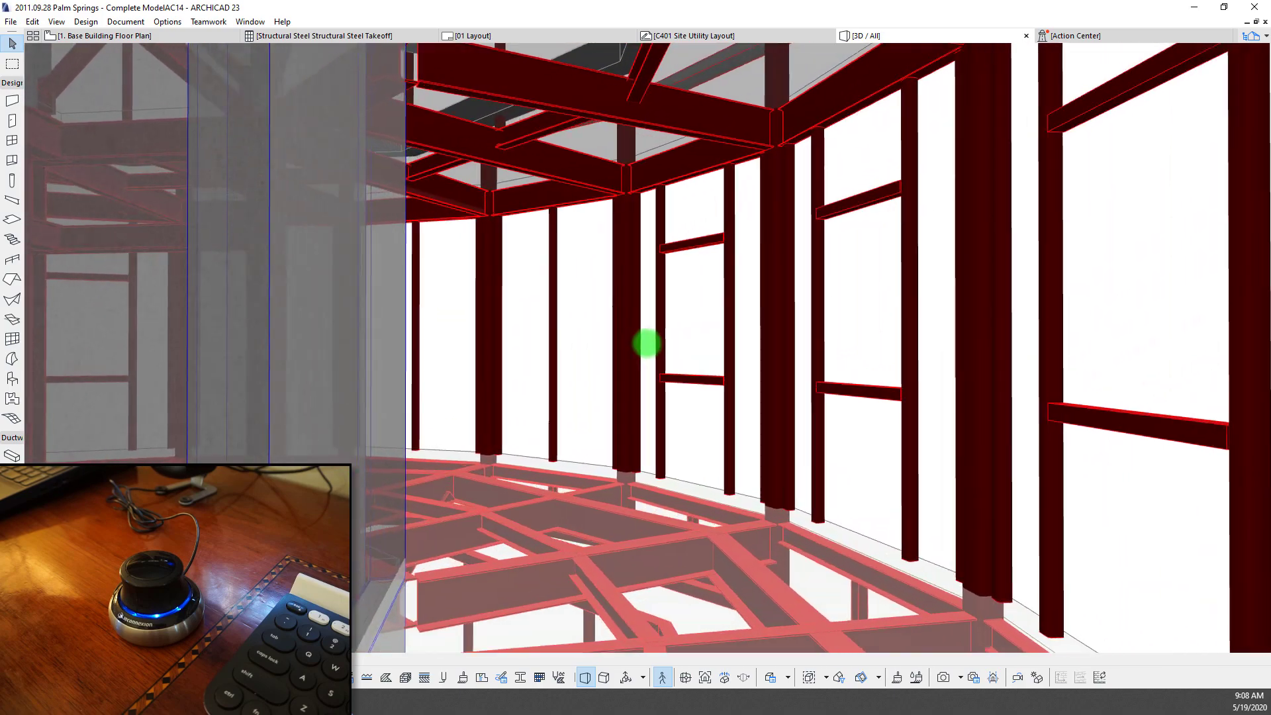
{"action": "key", "text": "Up"}
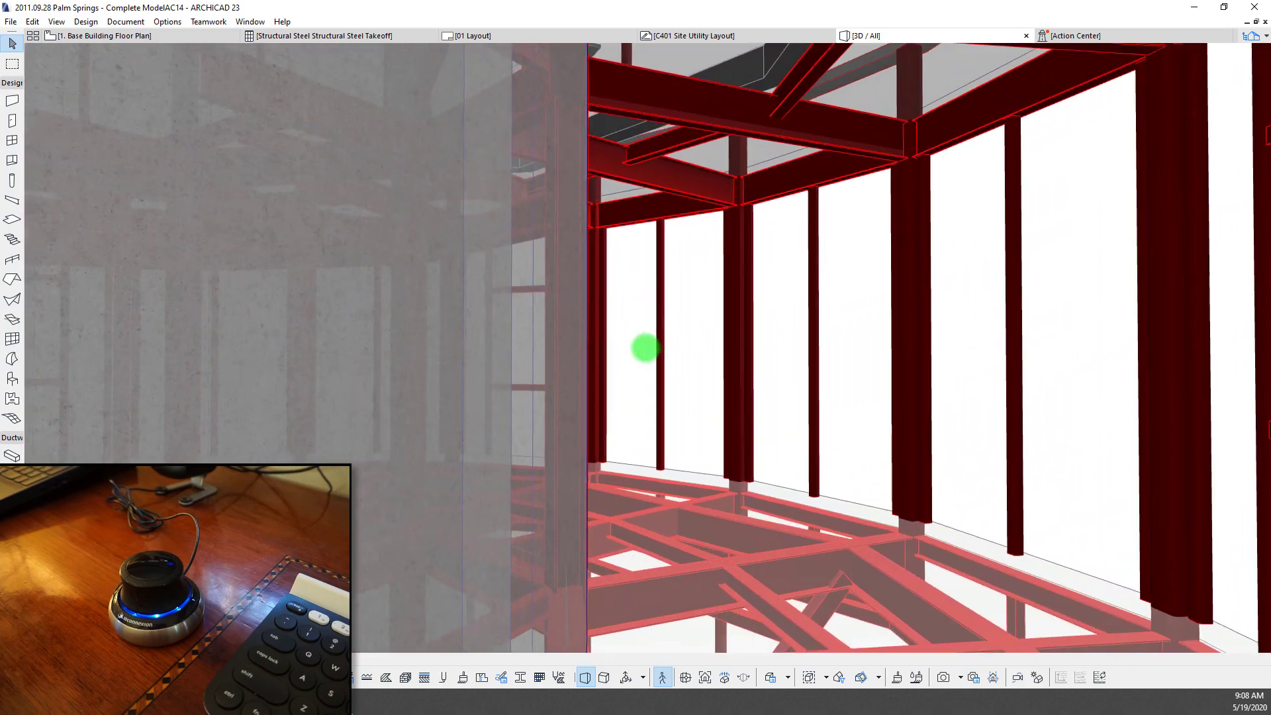
{"action": "key", "text": "Right"}
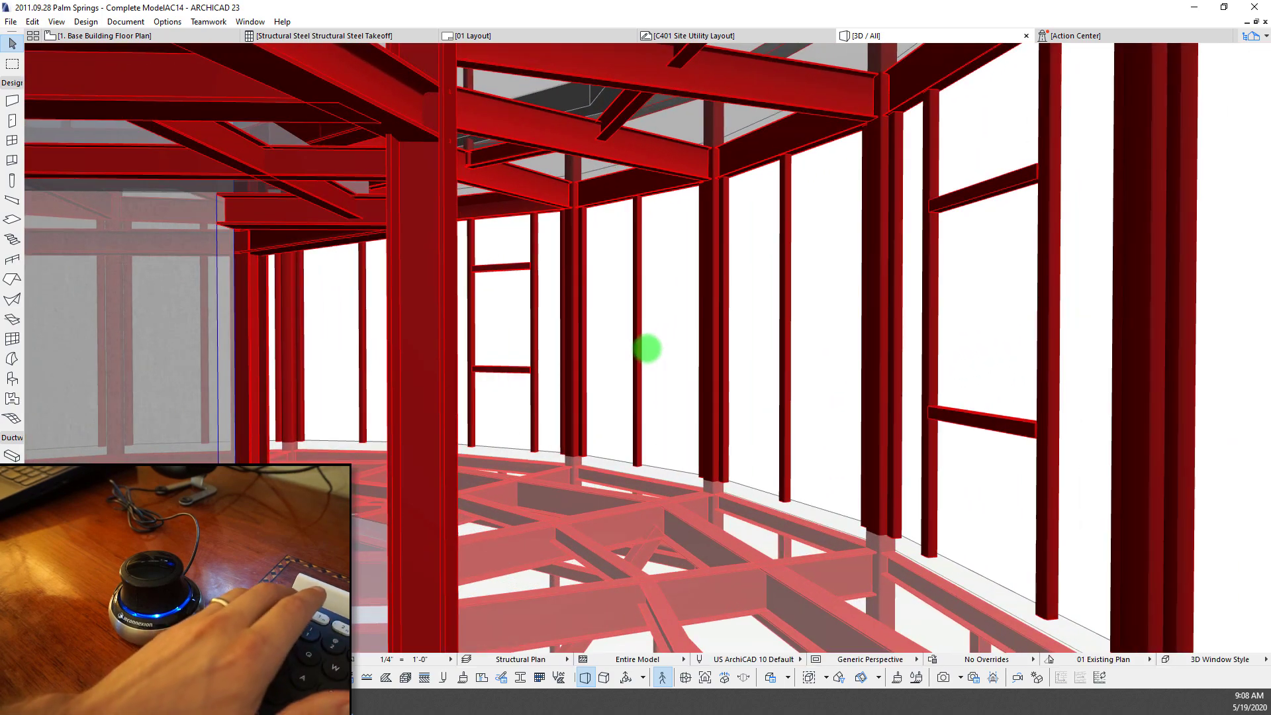
{"action": "key", "text": "Escape"}
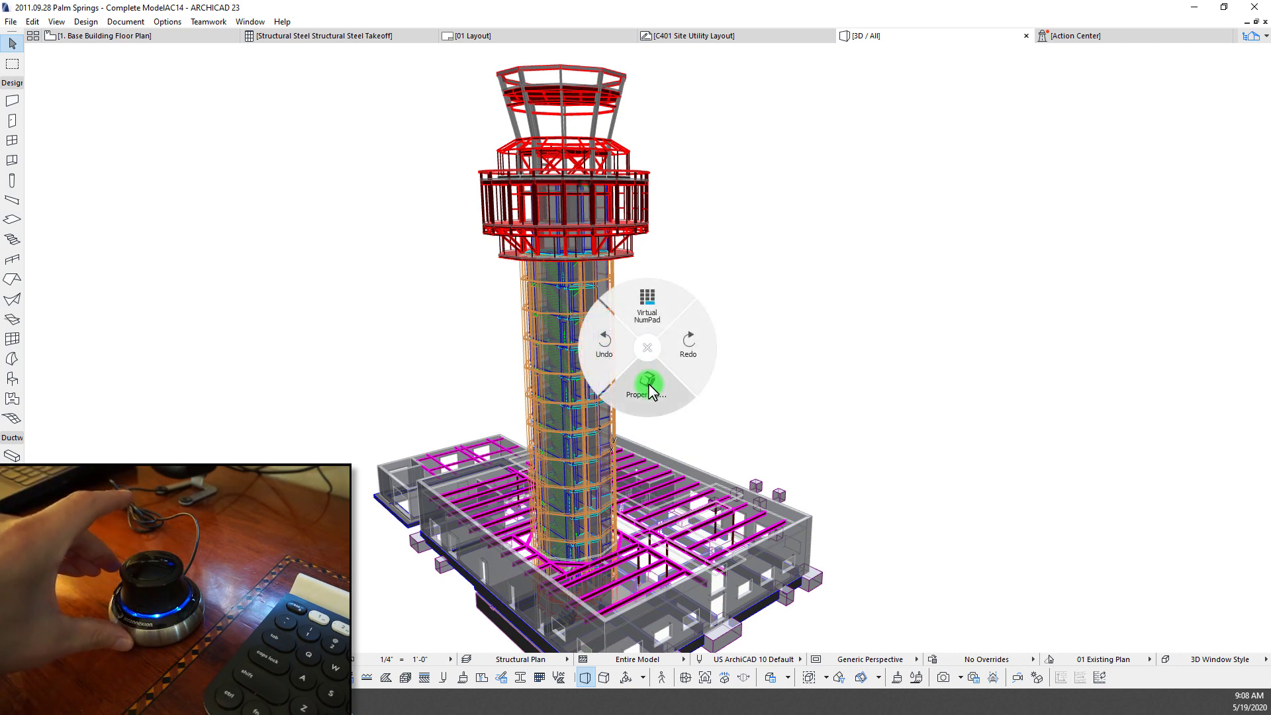
Open the SpaceNavigator's button assignments and expand the ArchiCAD commands available for the device's RIGHT button
{"action": "left_click", "coordinate": [648, 384]}
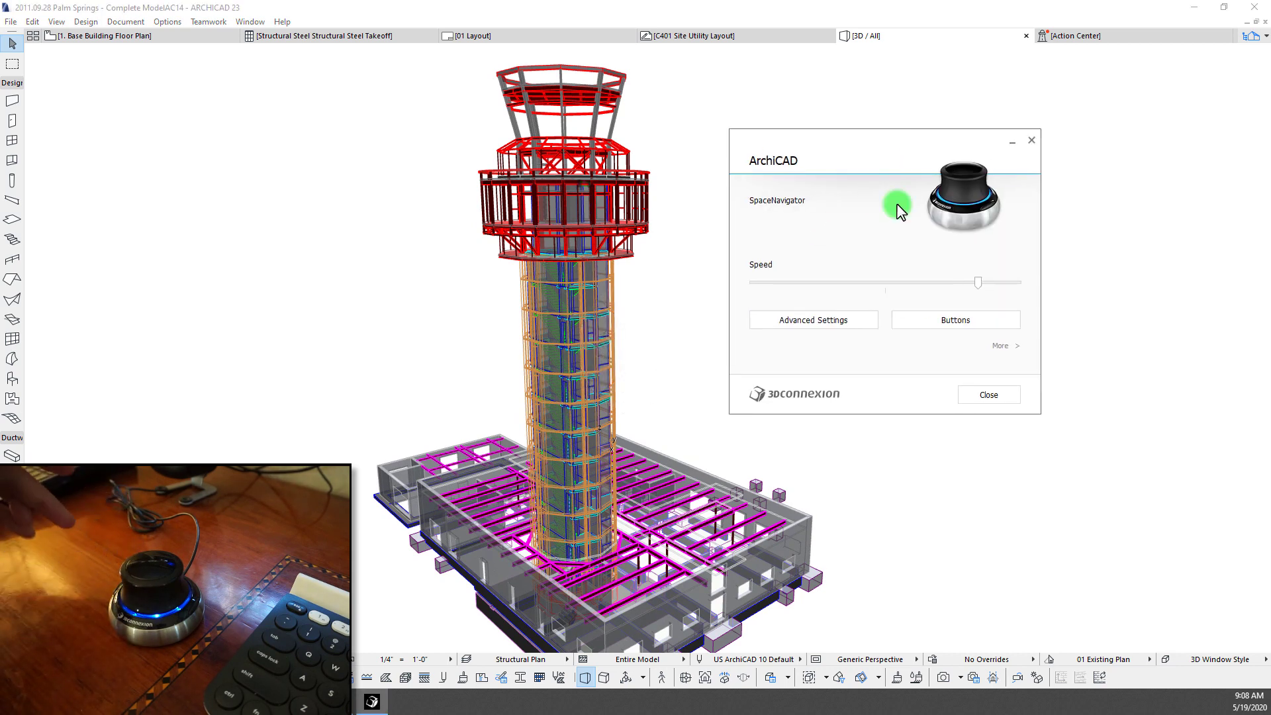
{"action": "left_click_drag", "start_coordinate": [907, 184], "coordinate": [344, 169]}
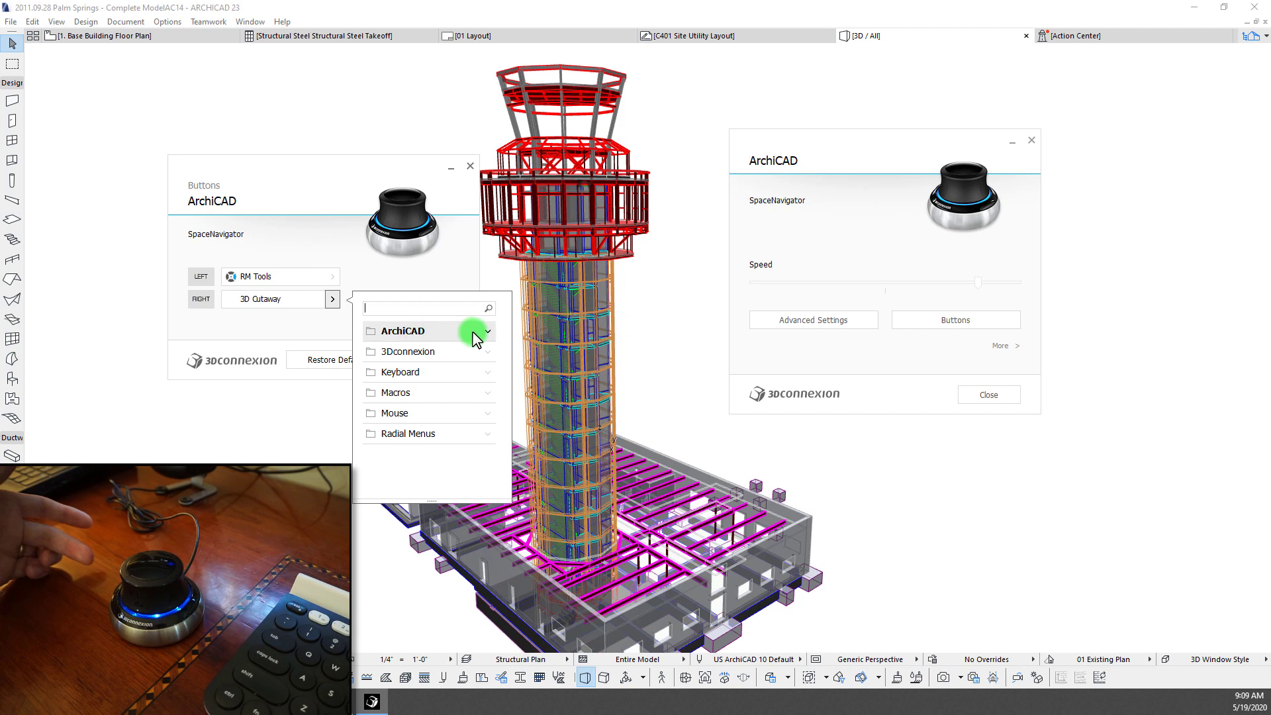
{"action": "left_click", "coordinate": [492, 333]}
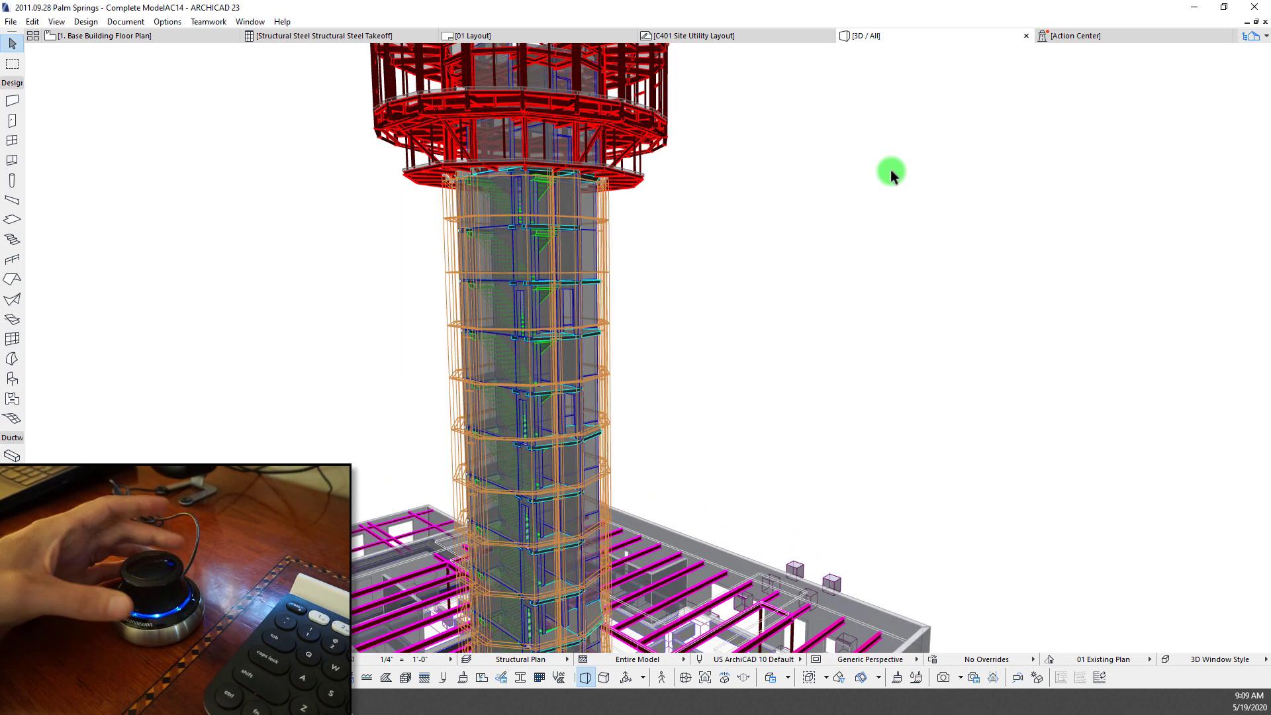
Turn on 3D Cutaway and reposition the cutting plane to section the tower shaft and base building
{"action": "key", "text": "ctrl+y"}
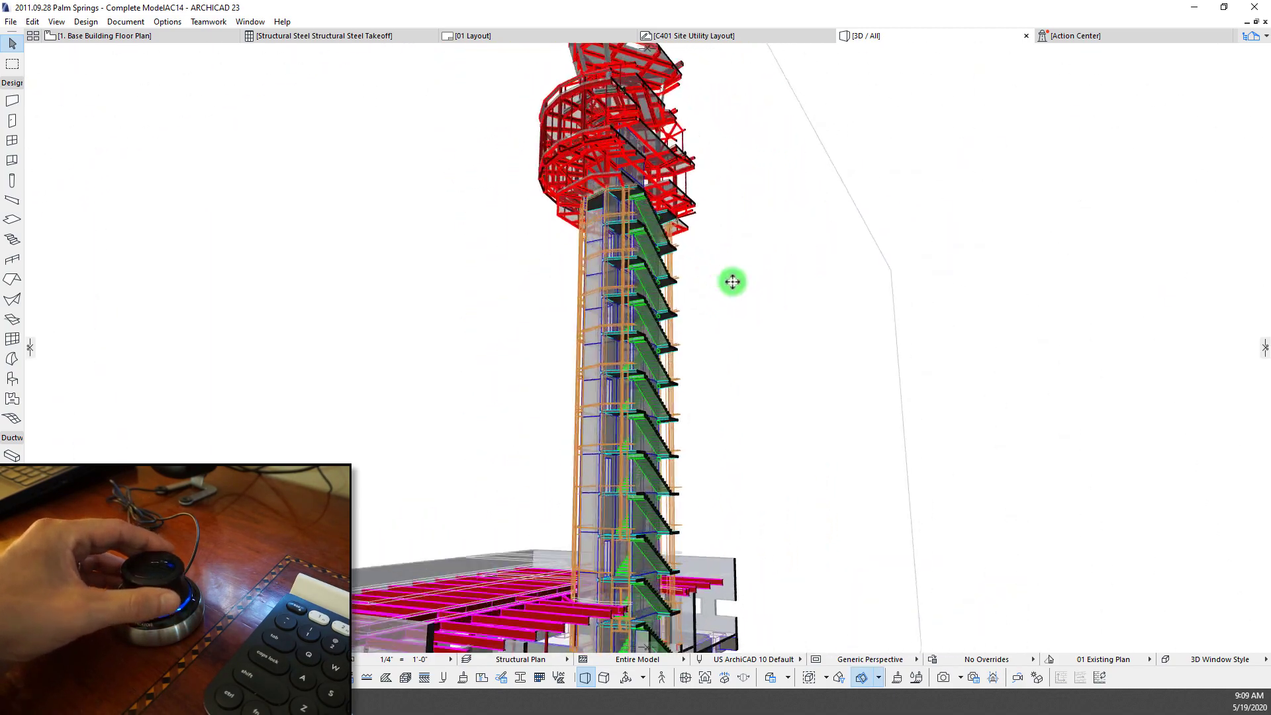
{"action": "left_click", "coordinate": [818, 376]}
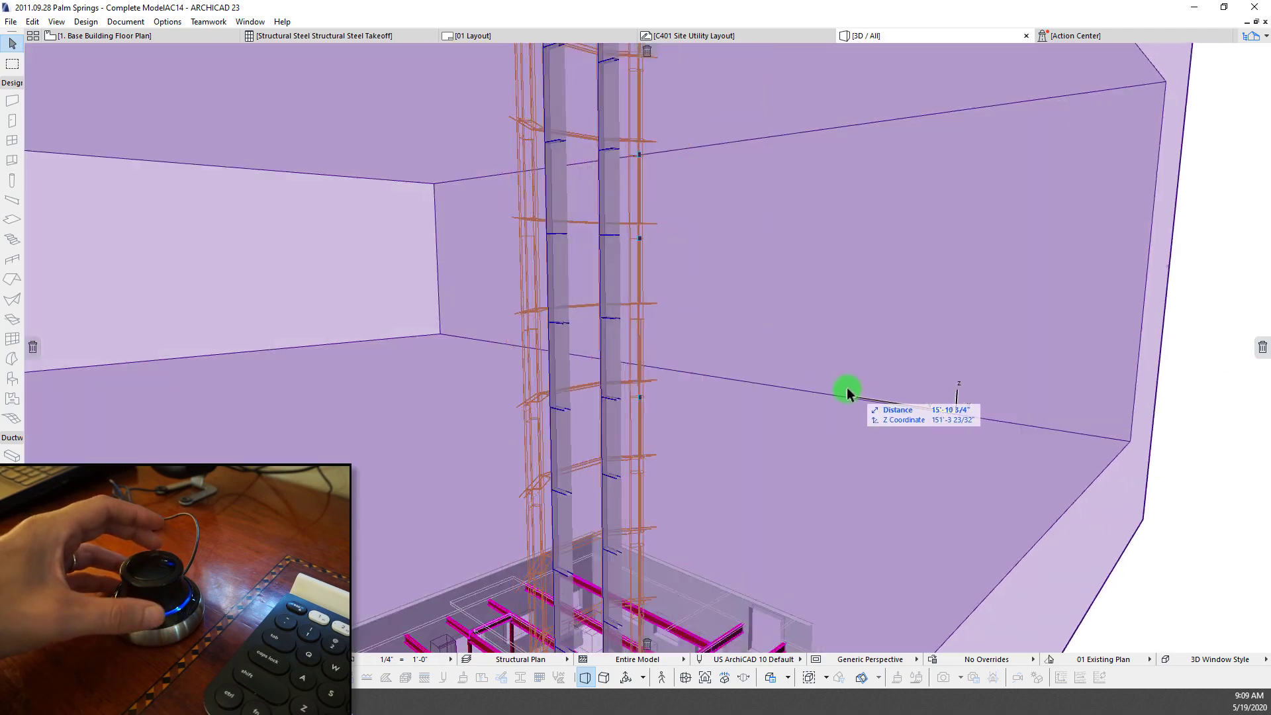
{"action": "left_click", "coordinate": [906, 401]}
{"action": "left_click", "coordinate": [579, 344]}
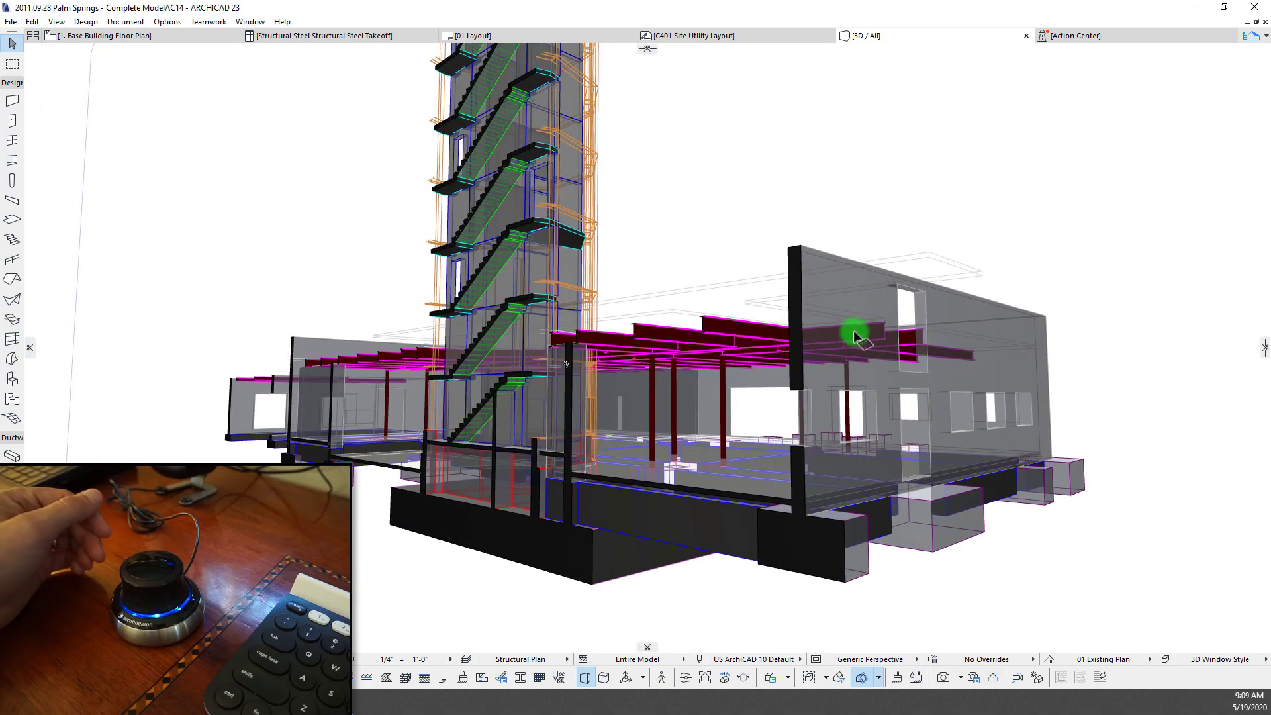
{"action": "mouse_move", "coordinate": [806, 355]}
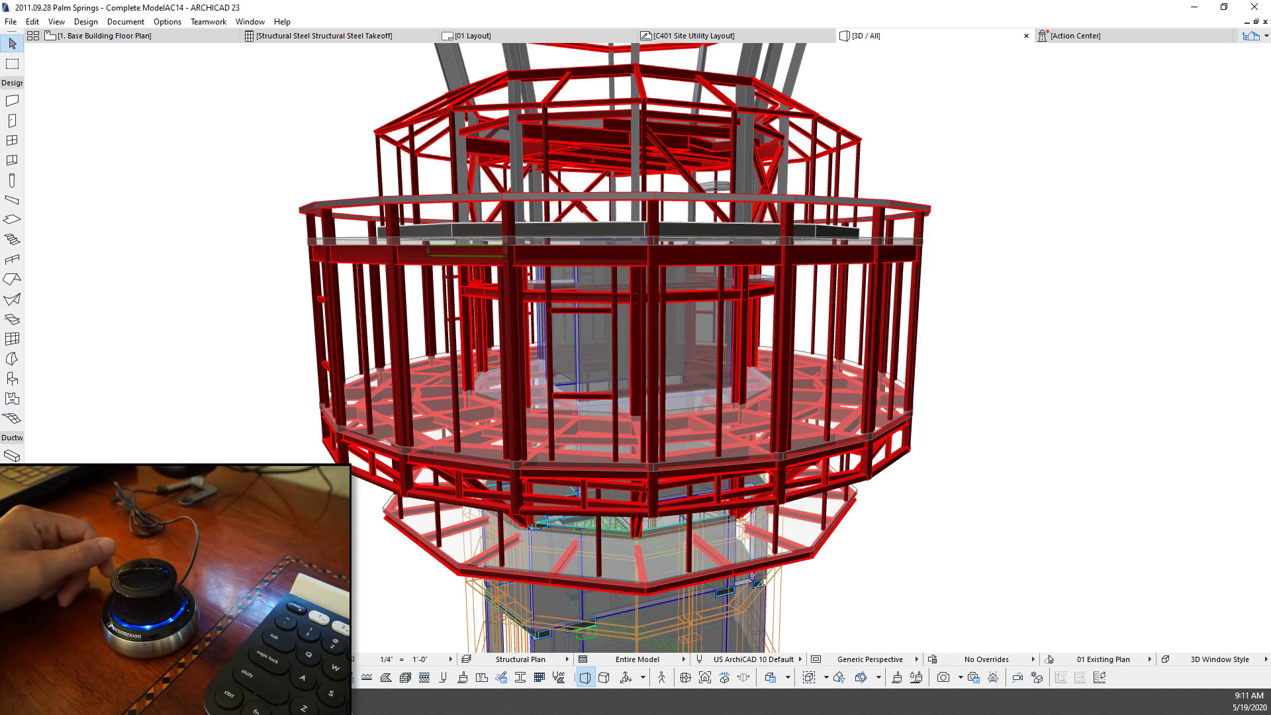
{"action": "scroll", "coordinate": [615, 348], "scroll_direction": "down", "scroll_amount": 10}
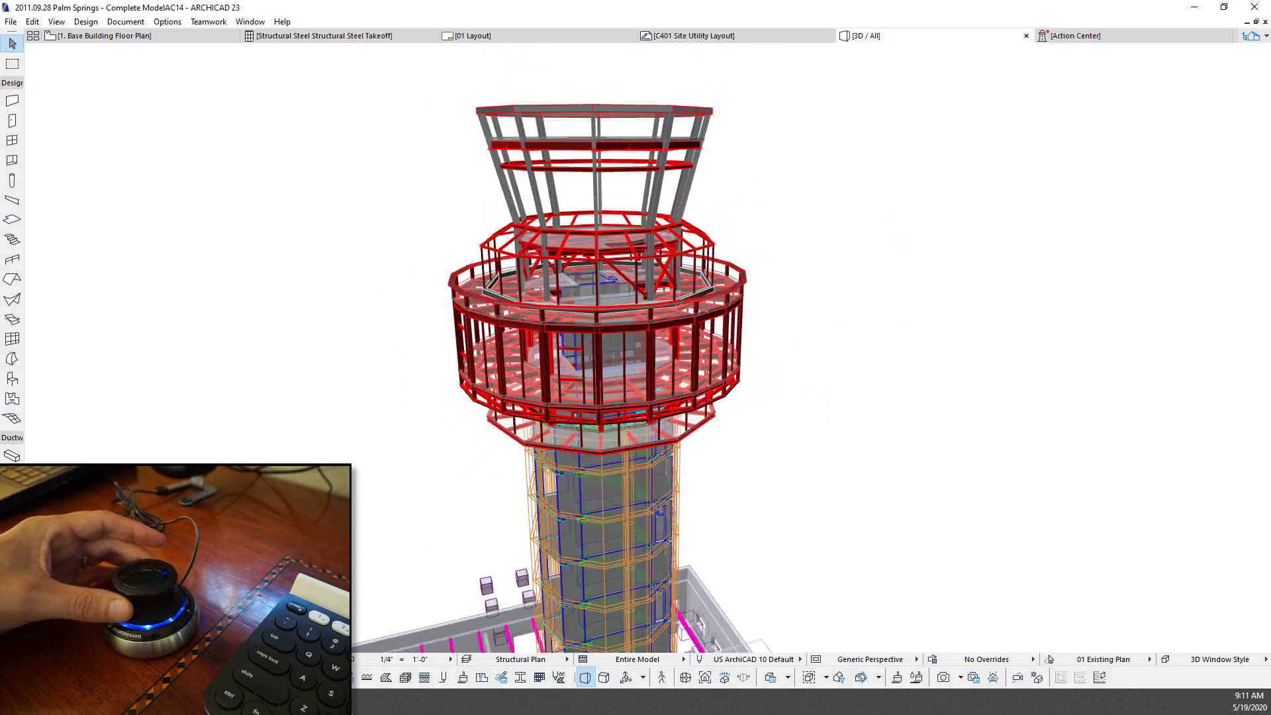